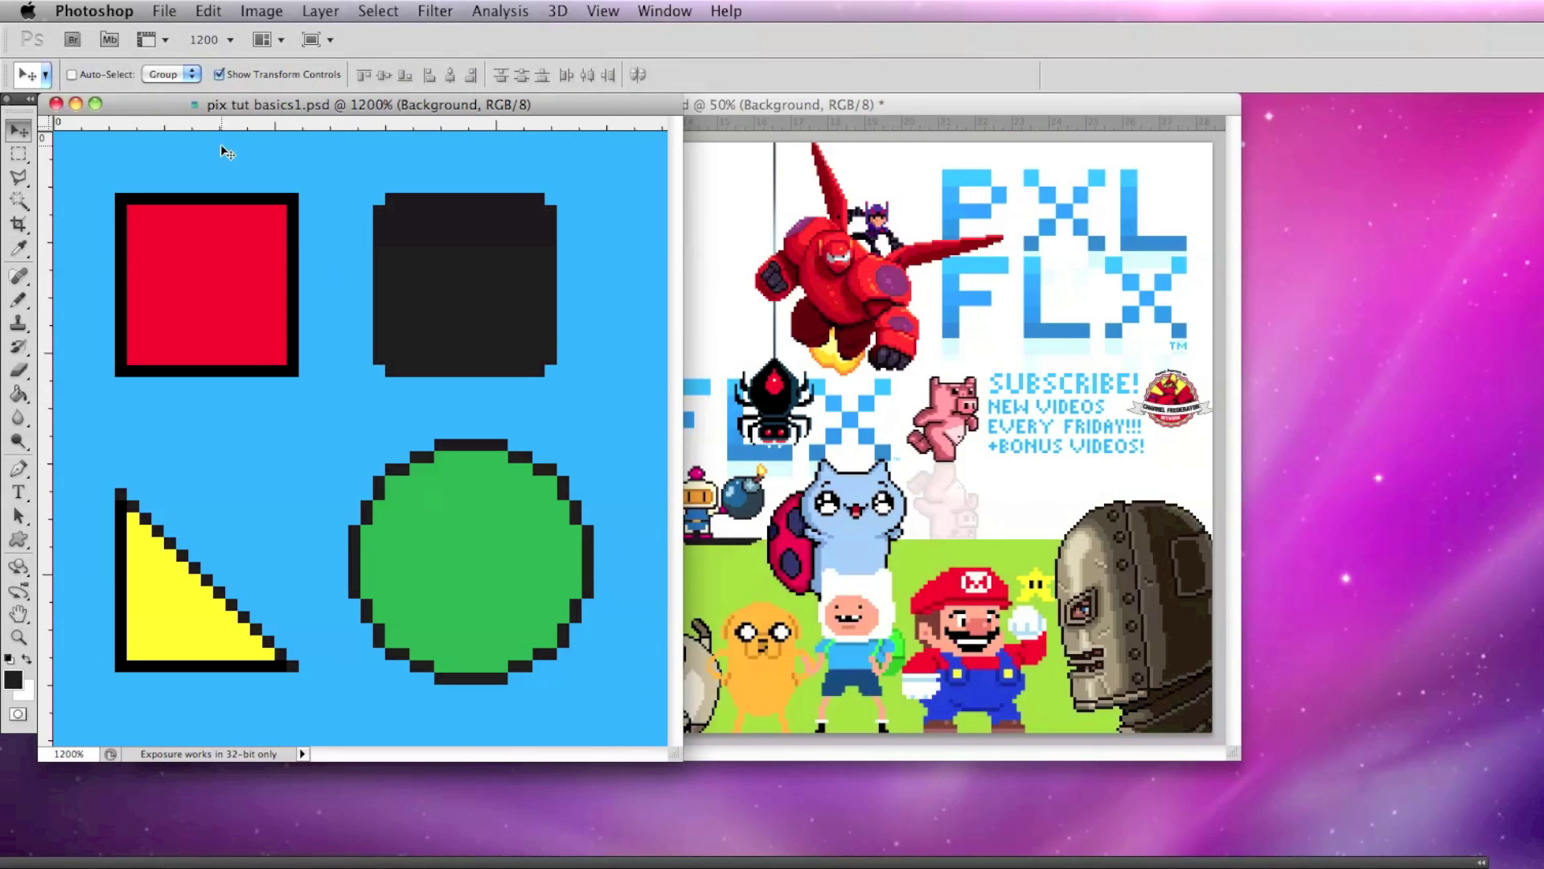
# Set up a new document 50 px wide by 50 px high, titled 'pixel art drawing basics'
pyautogui.click(165, 12)
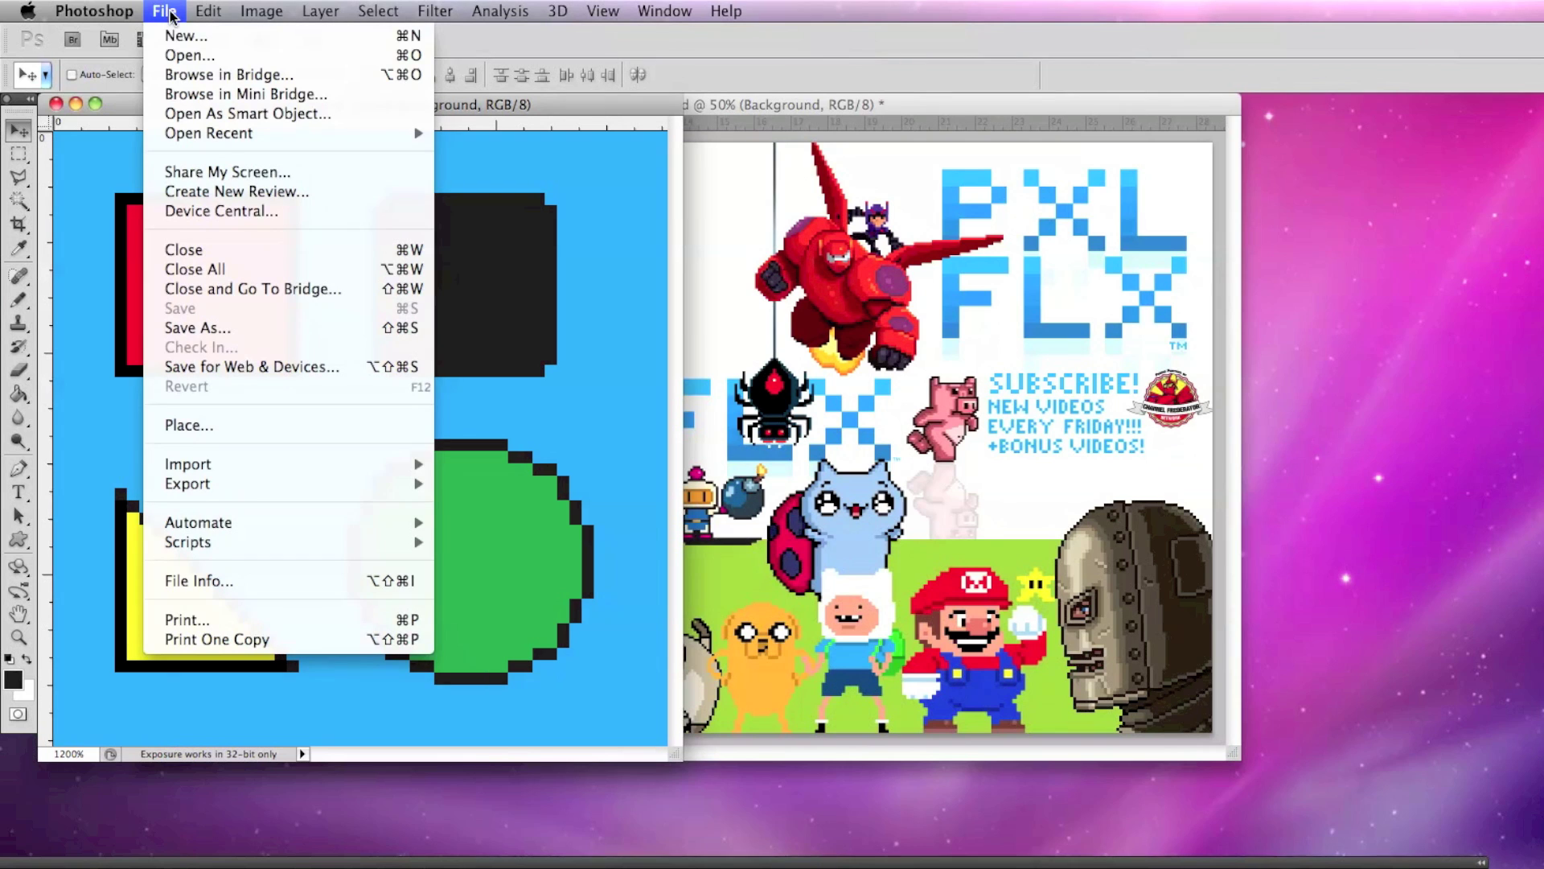
pyautogui.click(206, 42)
pyautogui.click(946, 481)
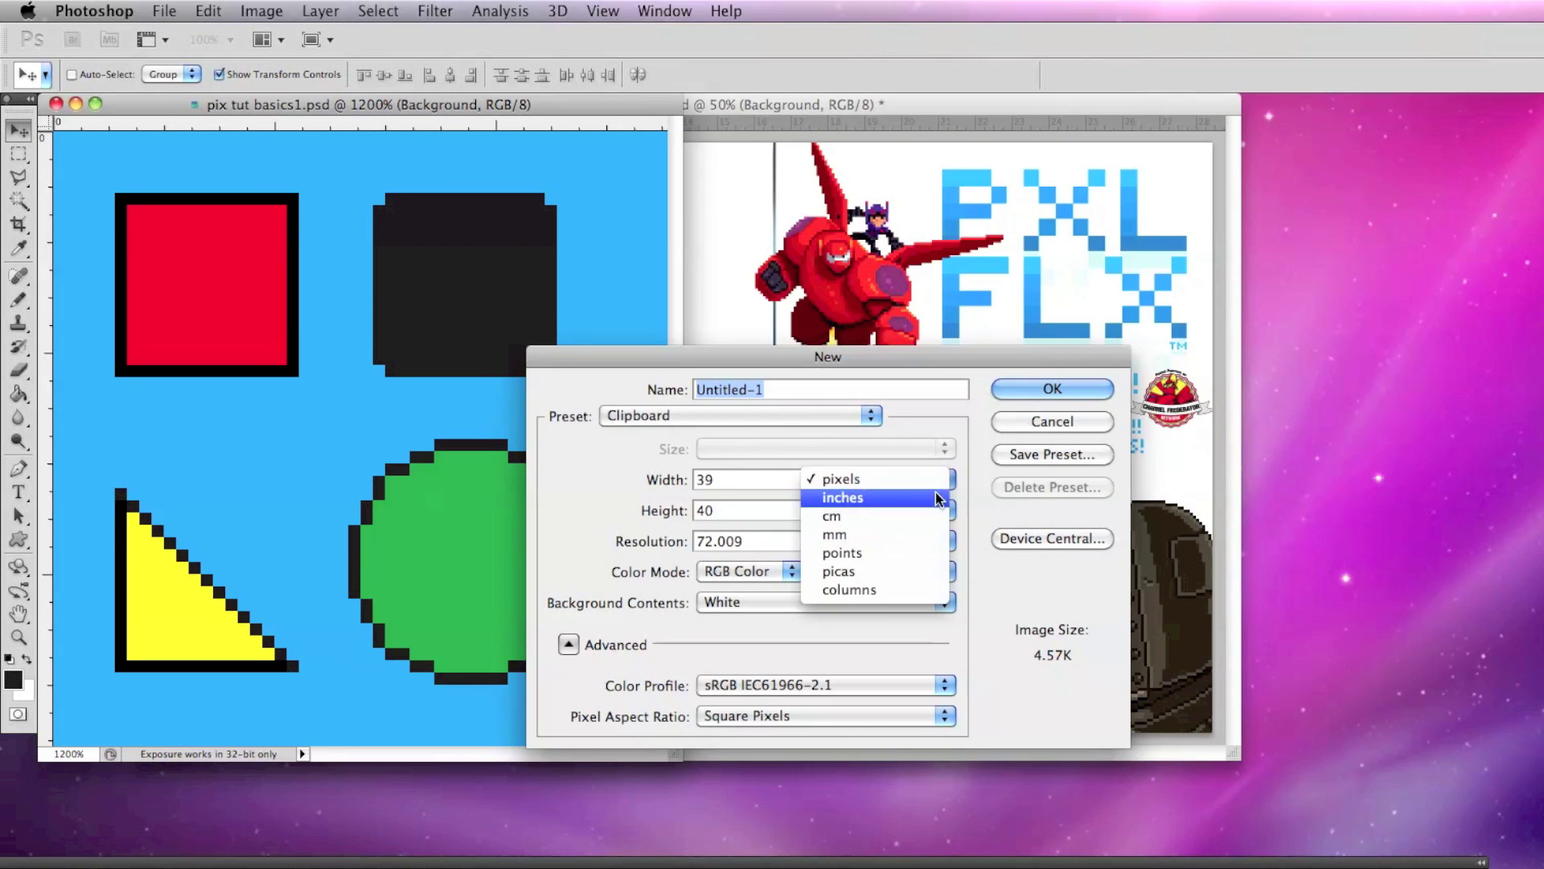
pyautogui.click(844, 479)
pyautogui.click(750, 481)
pyautogui.doubleClick(749, 481)
pyautogui.write('50')
pyautogui.press('Tab')
pyautogui.write('50')
pyautogui.moveTo(772, 391); pyautogui.dragTo(683, 389)
pyautogui.write('pixel art drawing basics')
# Confirm the new document and magnify the canvas to 1200%
pyautogui.click(1036, 389)
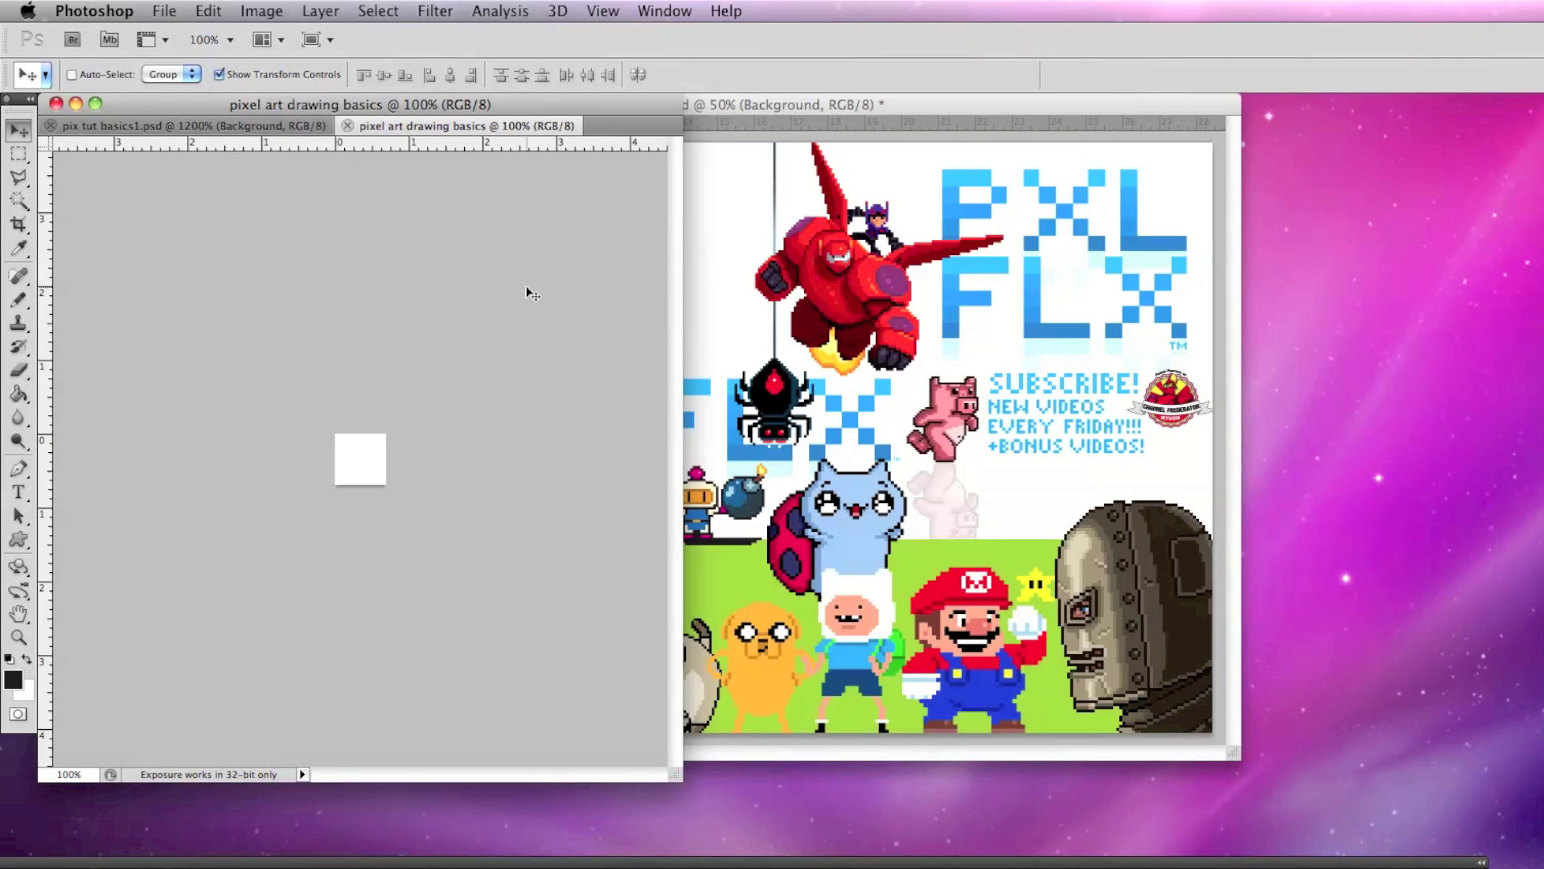
pyautogui.click(603, 10)
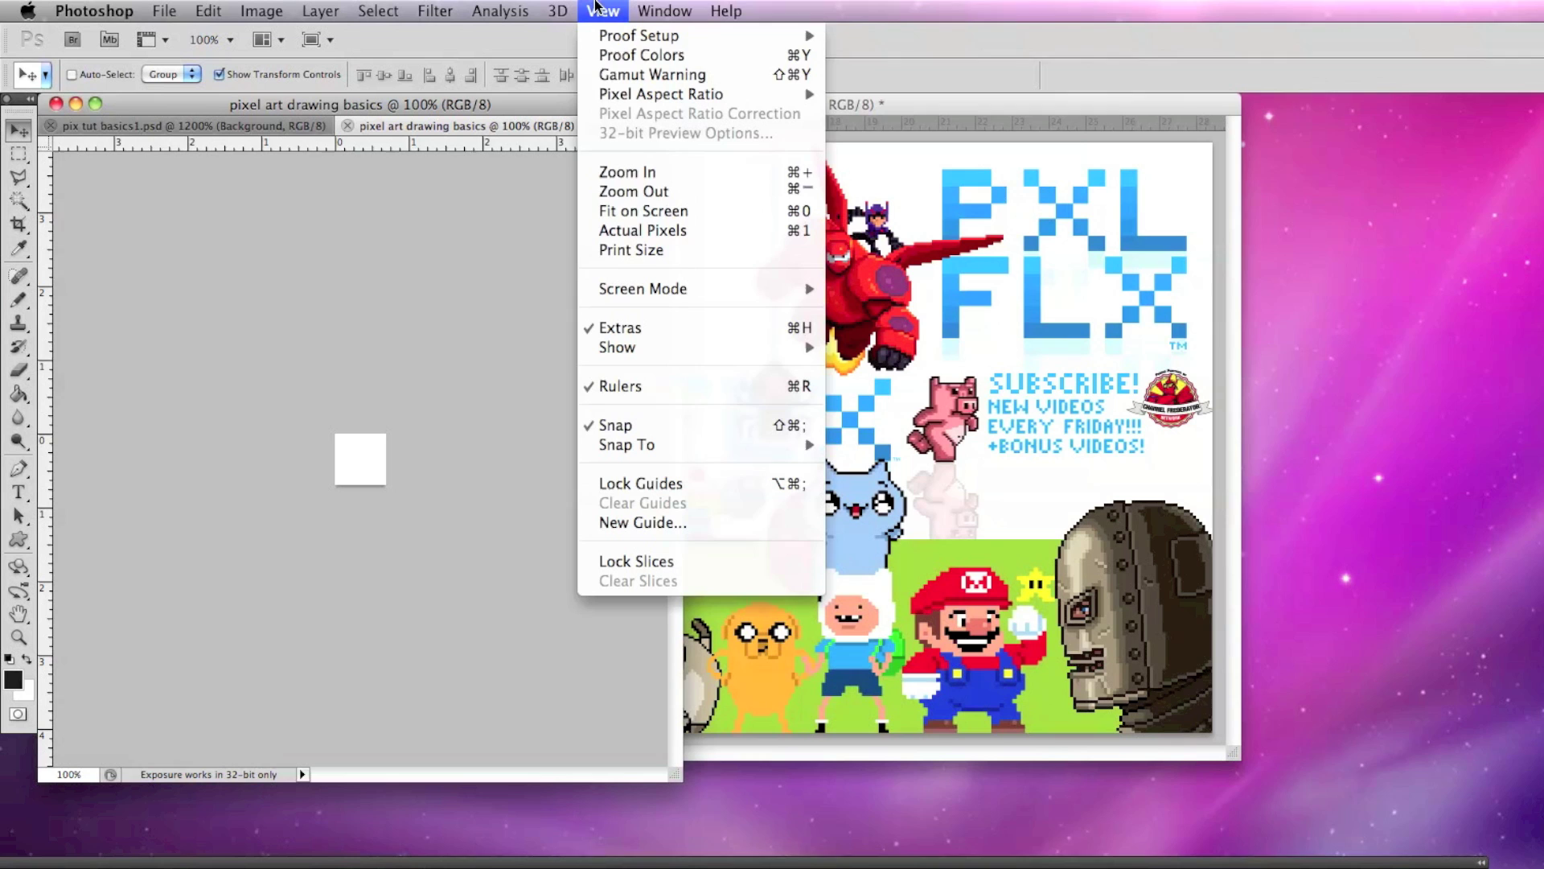
pyautogui.click(683, 174)
pyautogui.press('super+equal')
pyautogui.press('super+equal')
pyautogui.press('super+equal')
pyautogui.press('super+equal')
pyautogui.press('super+equal')
pyautogui.press('super+equal')
pyautogui.press('super+equal')
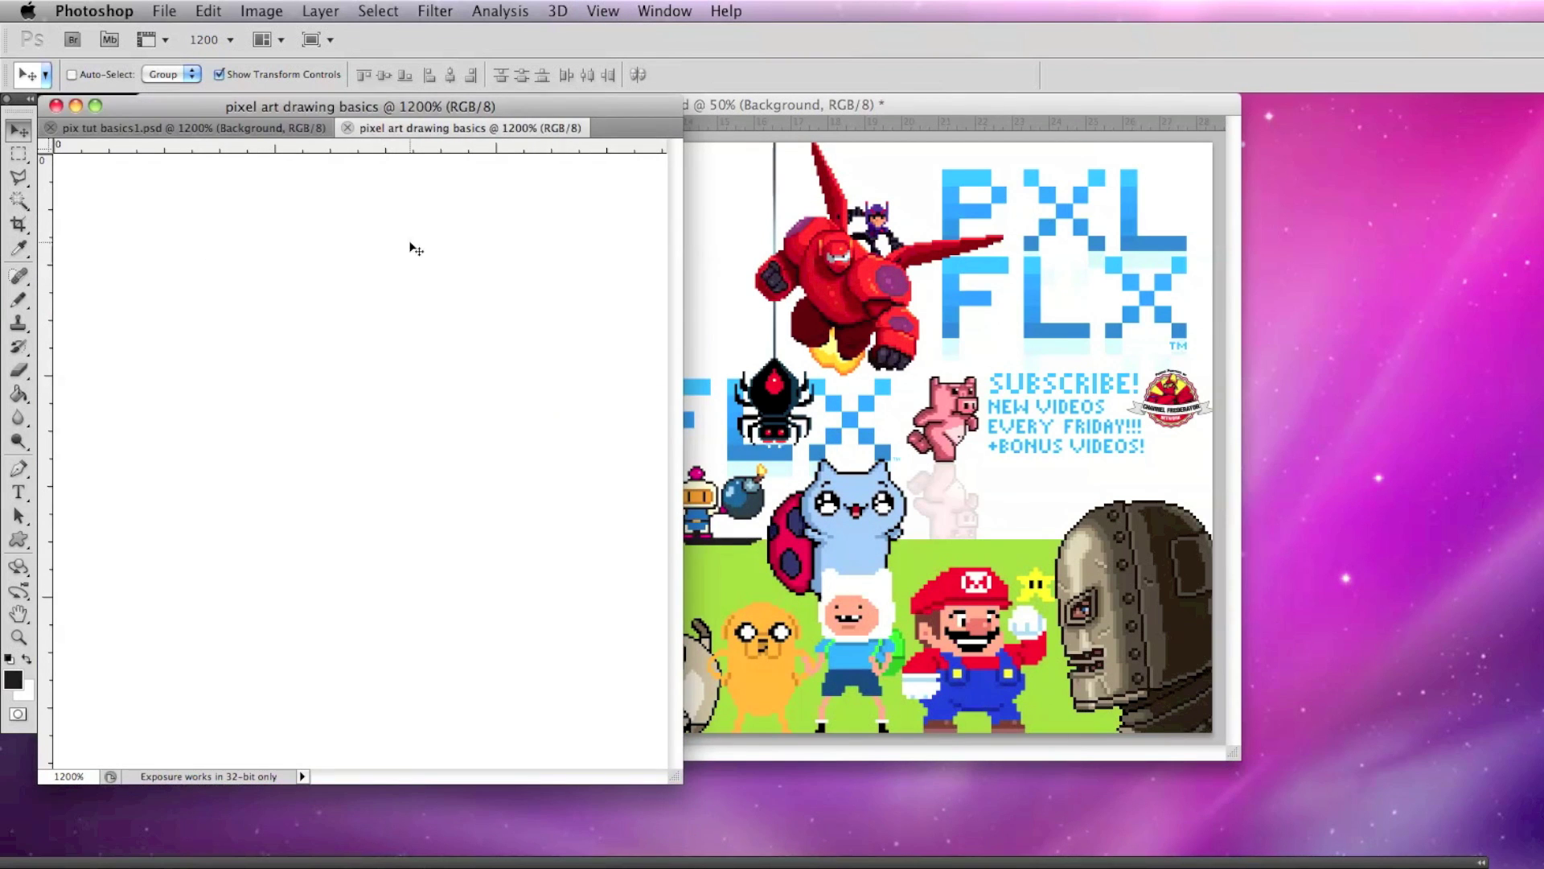
# Show the Layers and Swatches panels
pyautogui.click(664, 10)
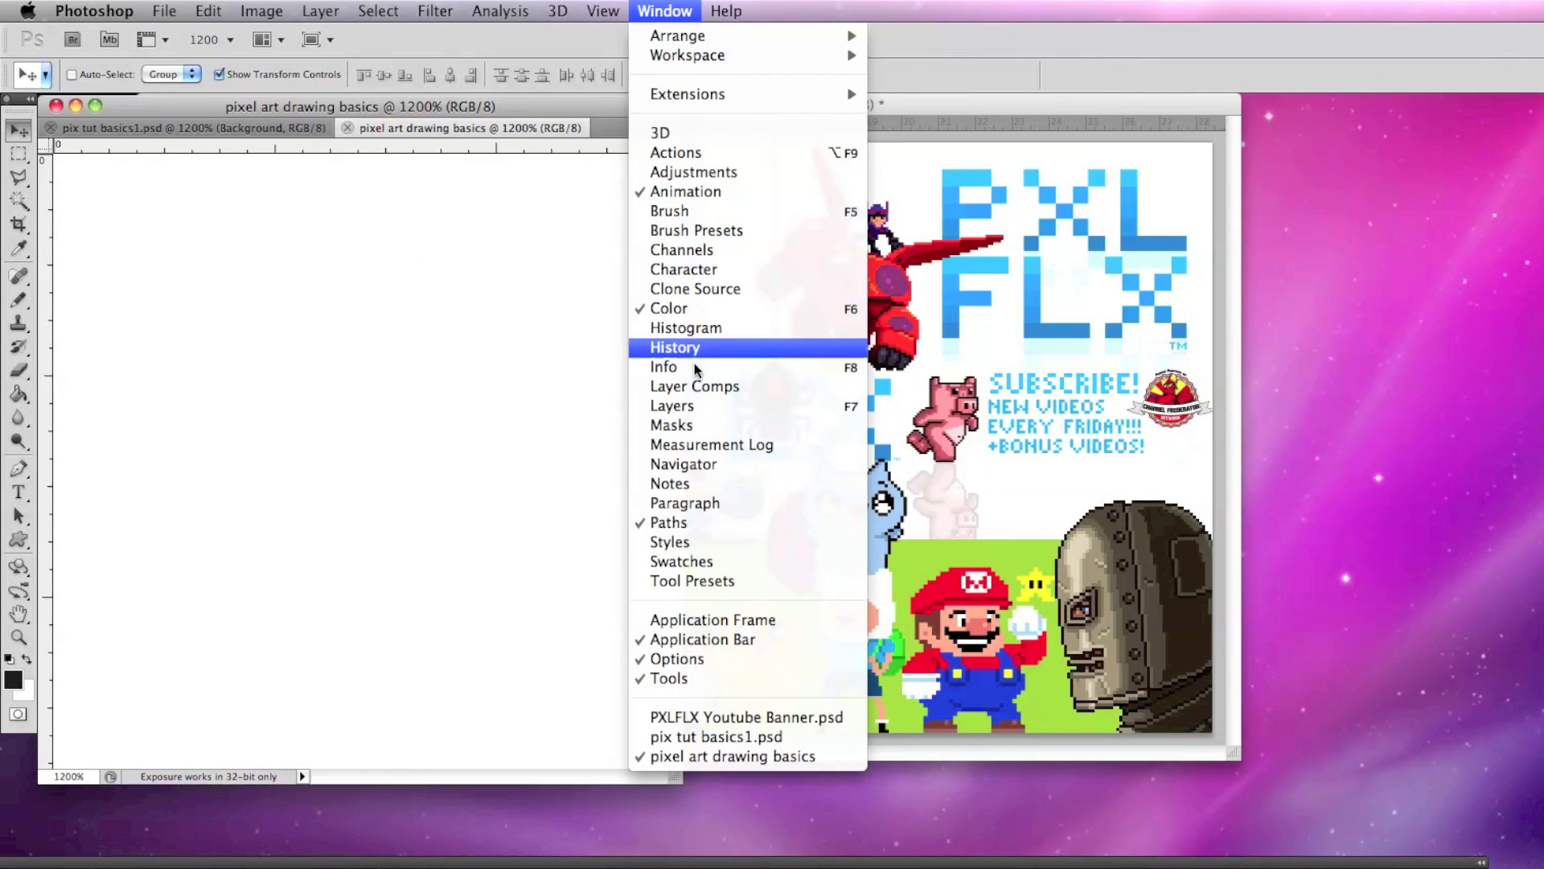
pyautogui.click(716, 414)
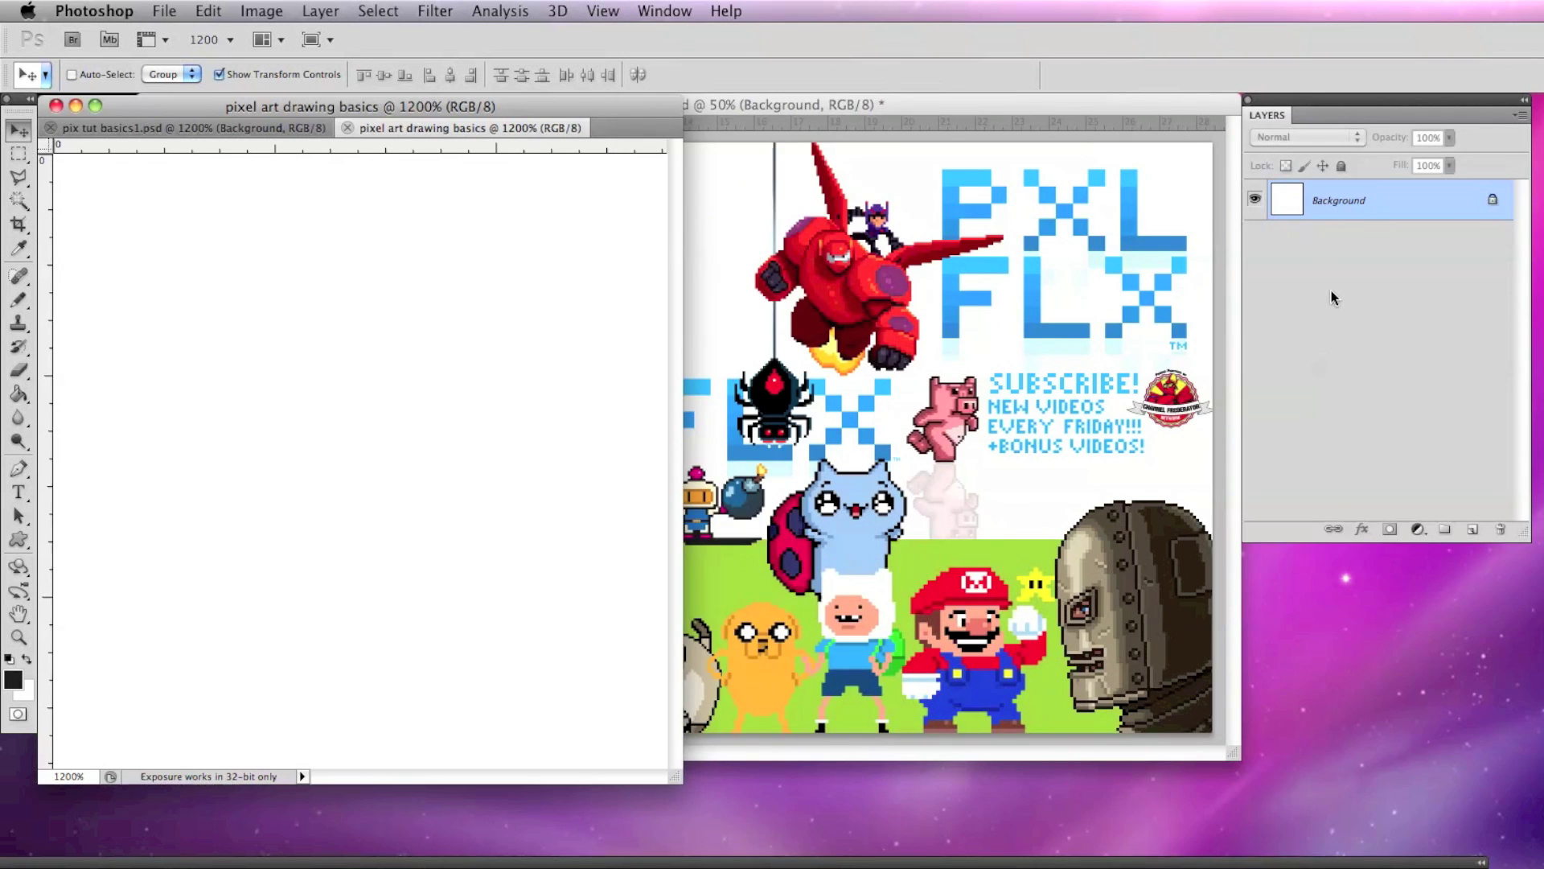
pyautogui.click(665, 11)
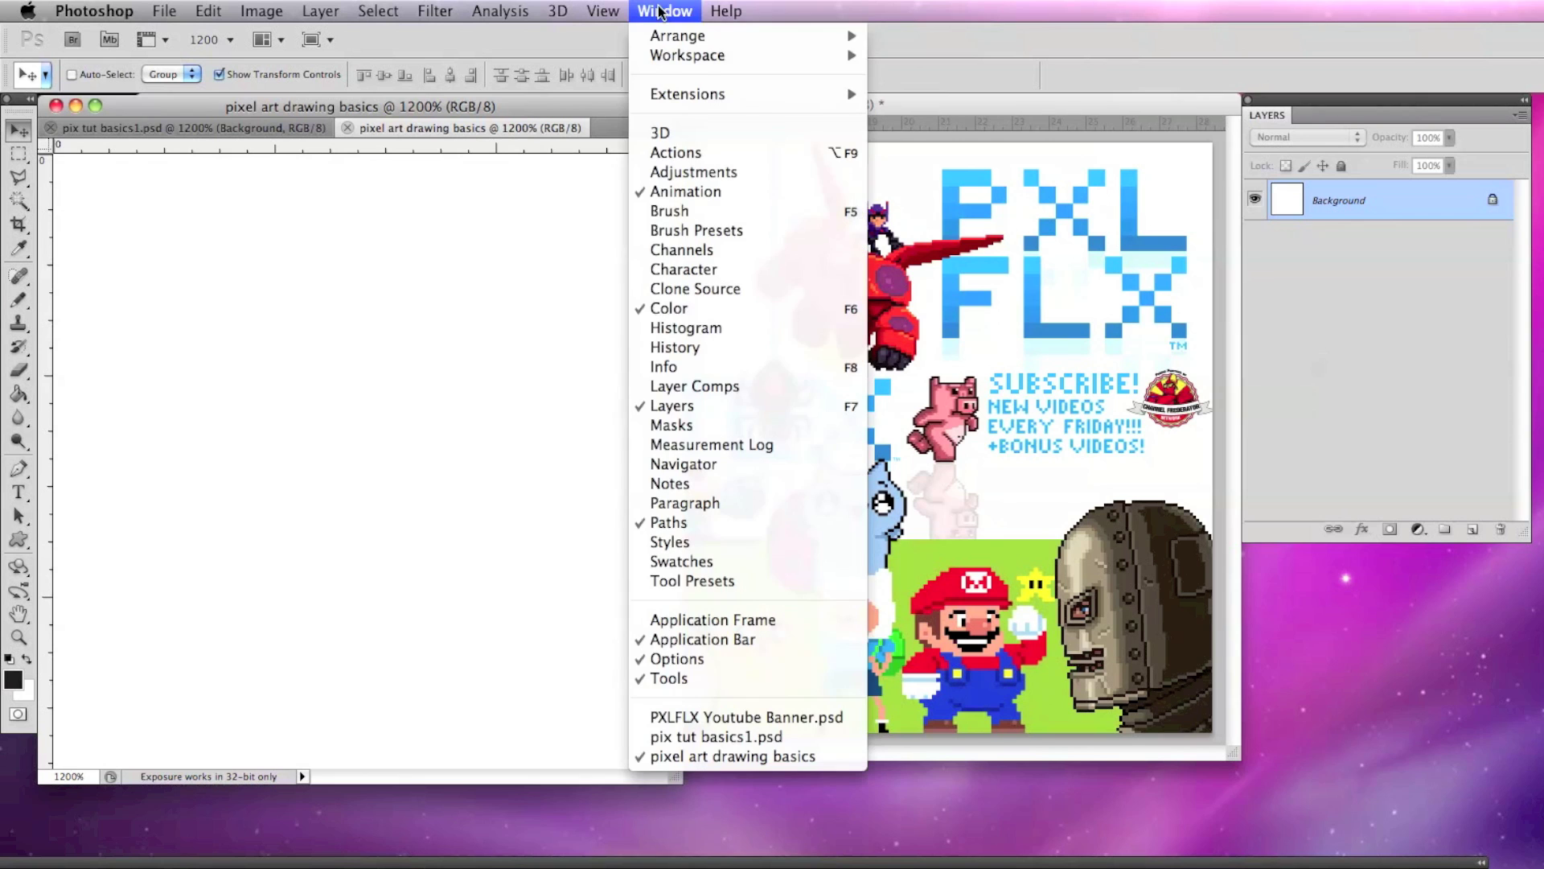
pyautogui.click(713, 563)
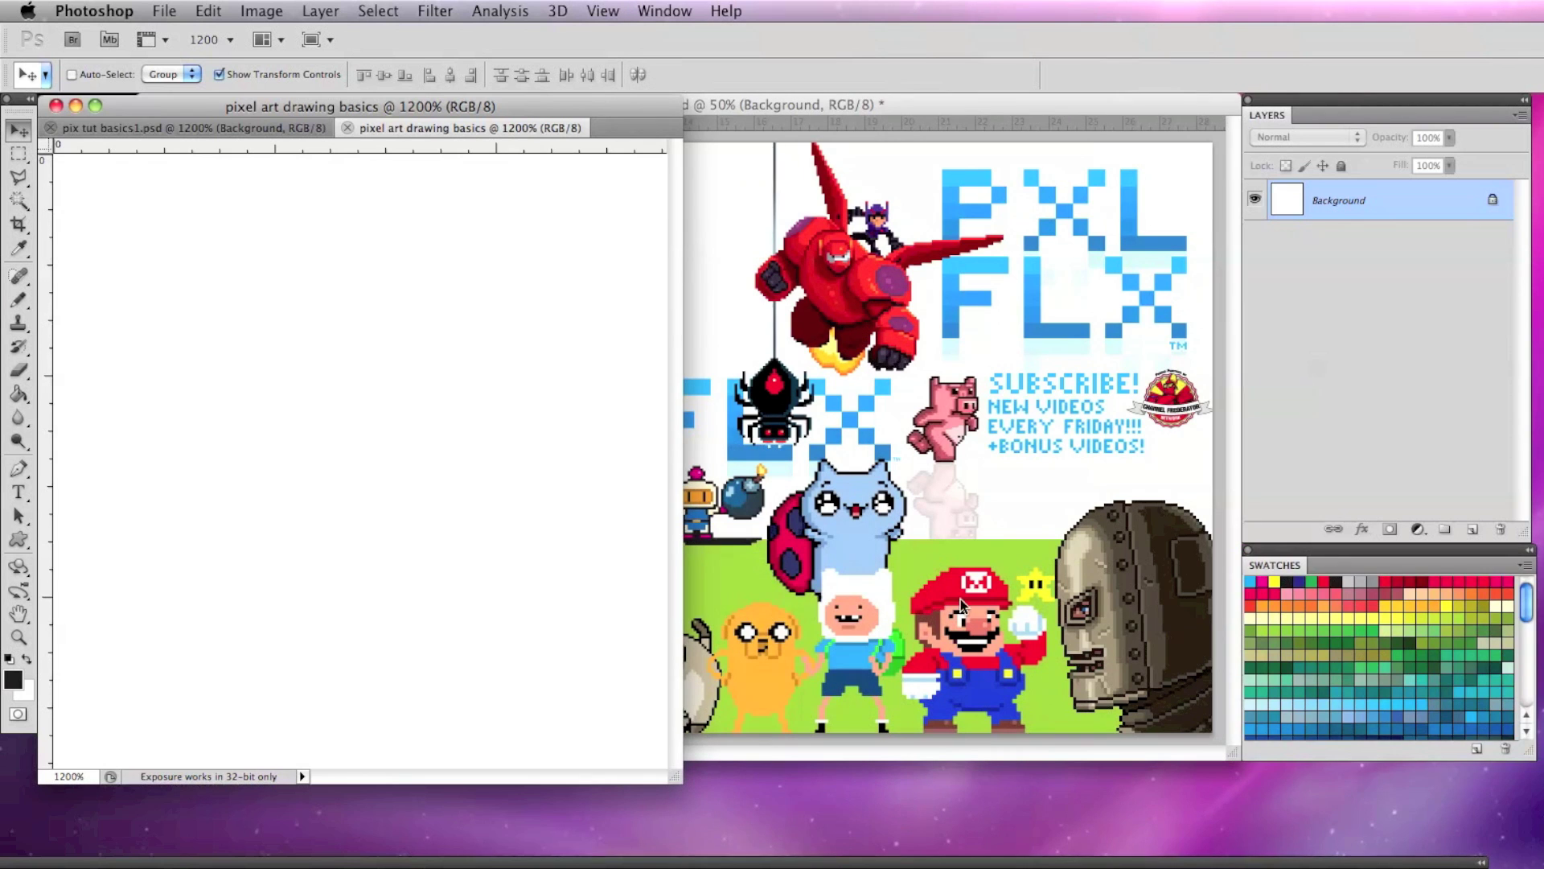
# Fill the whole canvas with light blue using the Paint Bucket
pyautogui.click(1252, 579)
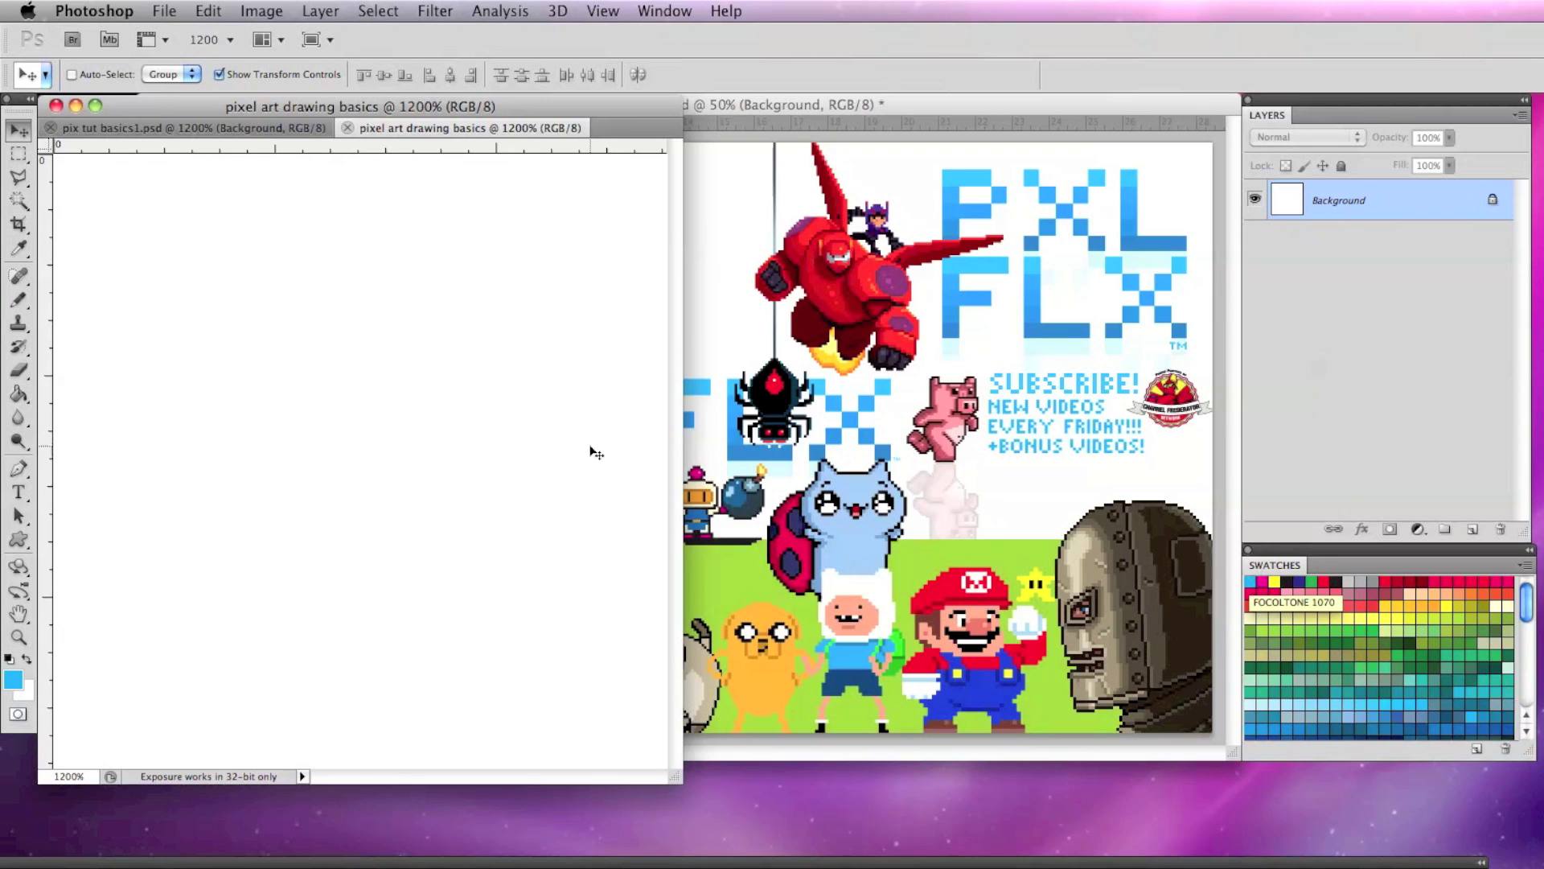
pyautogui.click(20, 394)
pyautogui.click(210, 388)
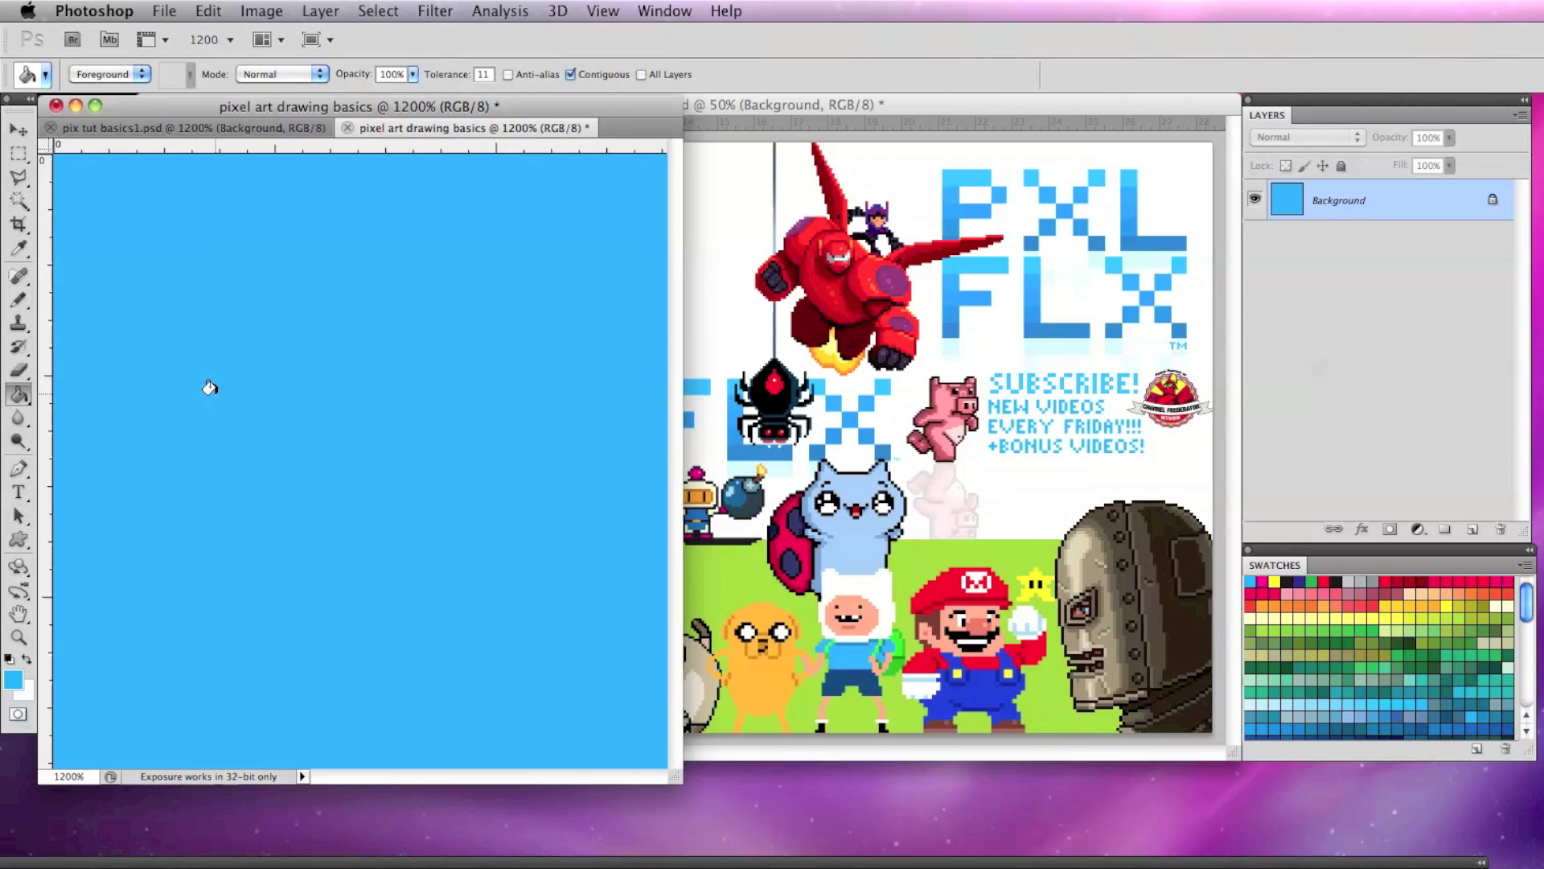
# Turn on the pixel grid over the canvas
pyautogui.click(611, 16)
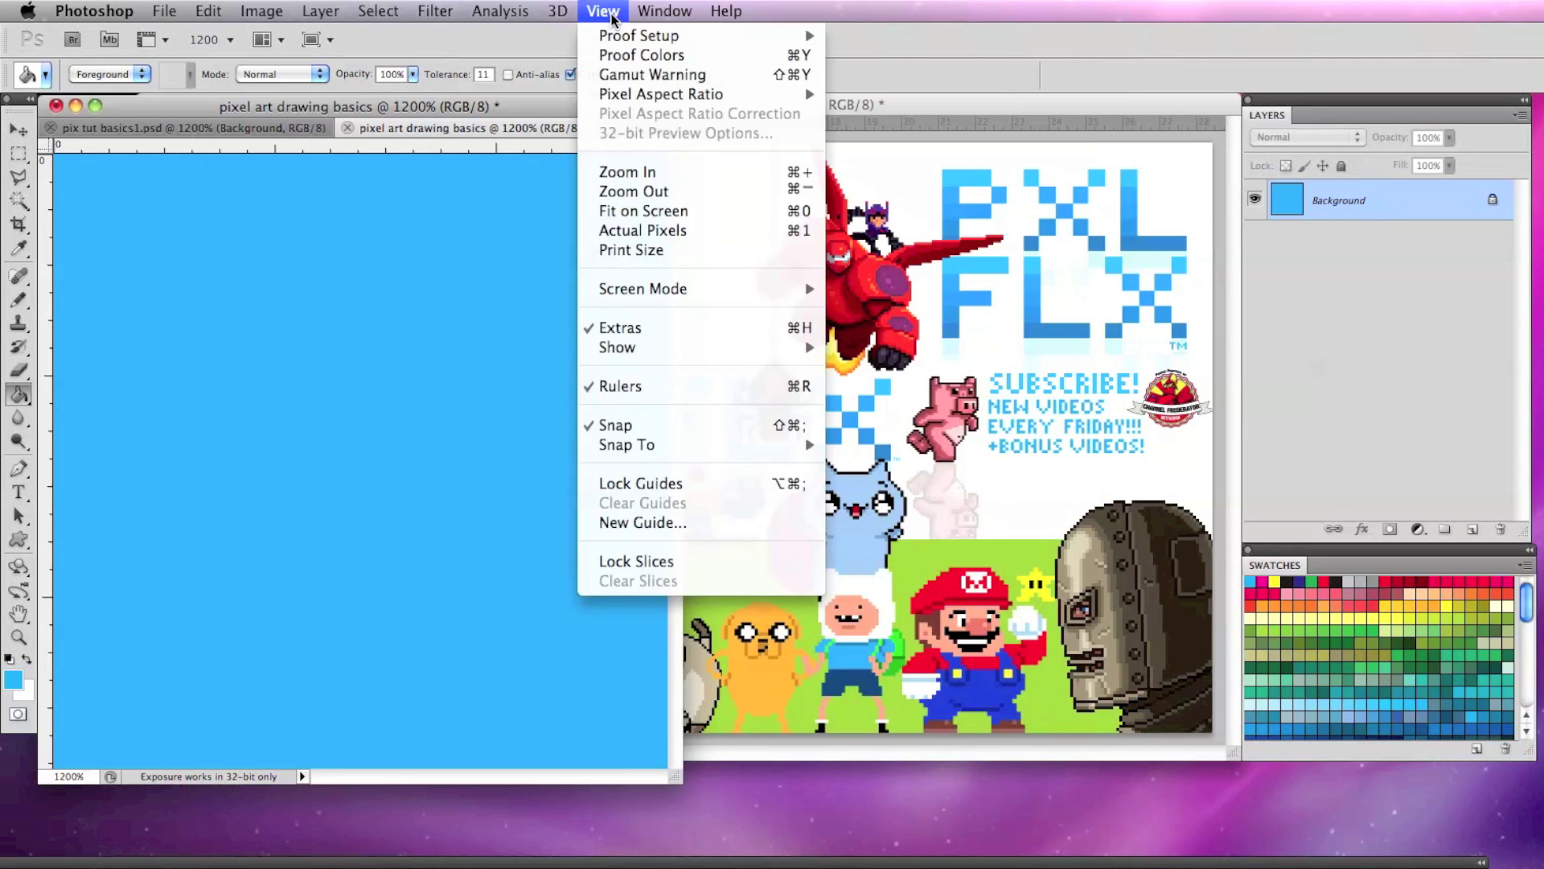
pyautogui.moveTo(635, 348)
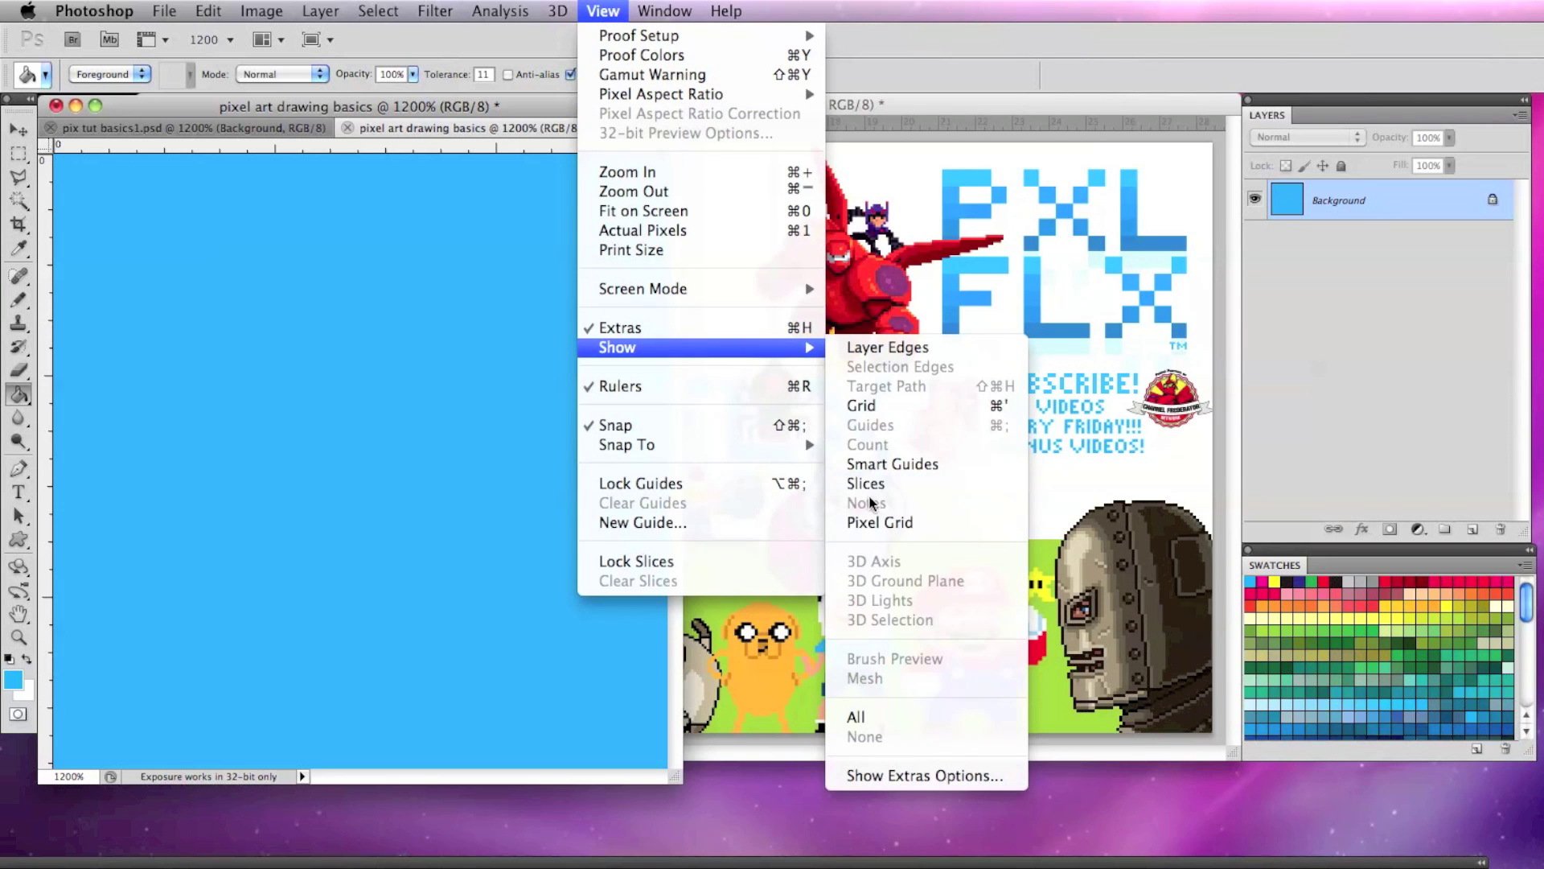
pyautogui.click(881, 523)
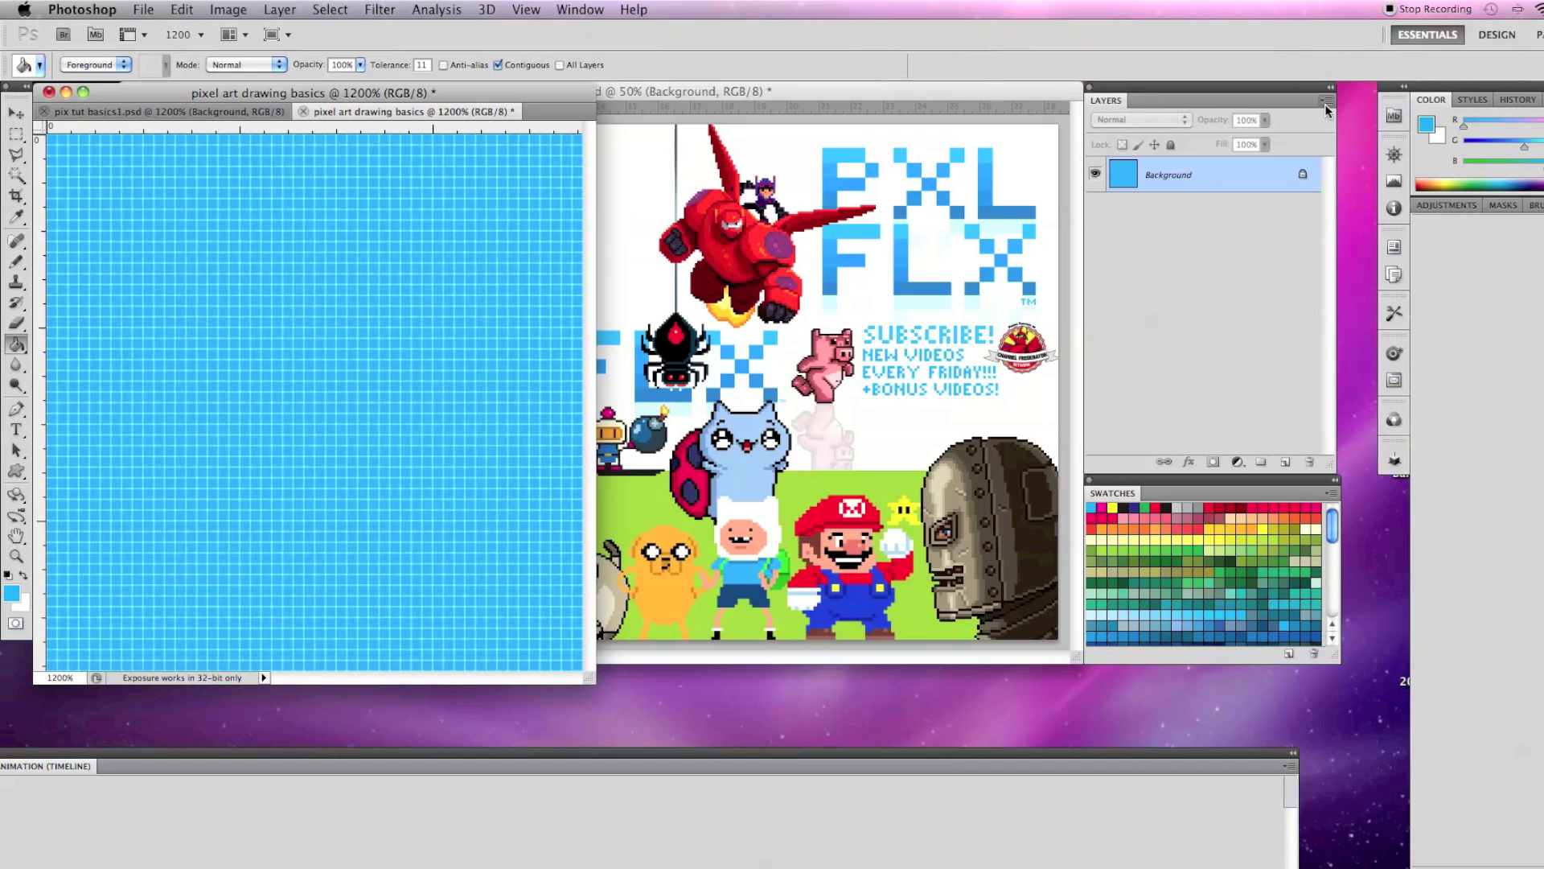
# Add a new empty layer named 'shapes'
pyautogui.click(1520, 119)
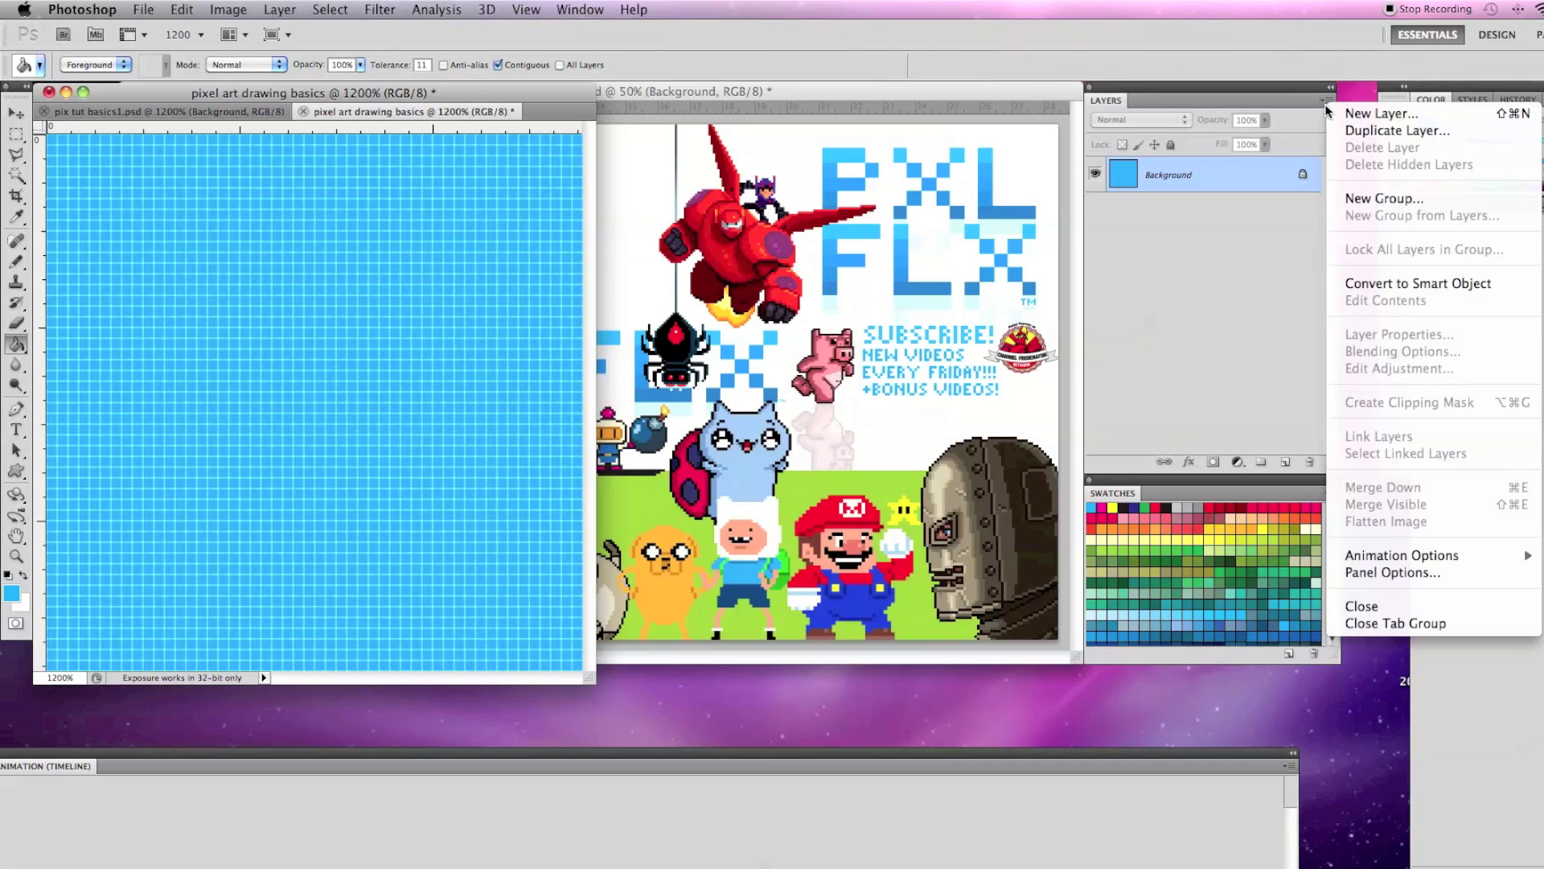
pyautogui.click(1363, 121)
pyautogui.write('shapes')
pyautogui.click(935, 452)
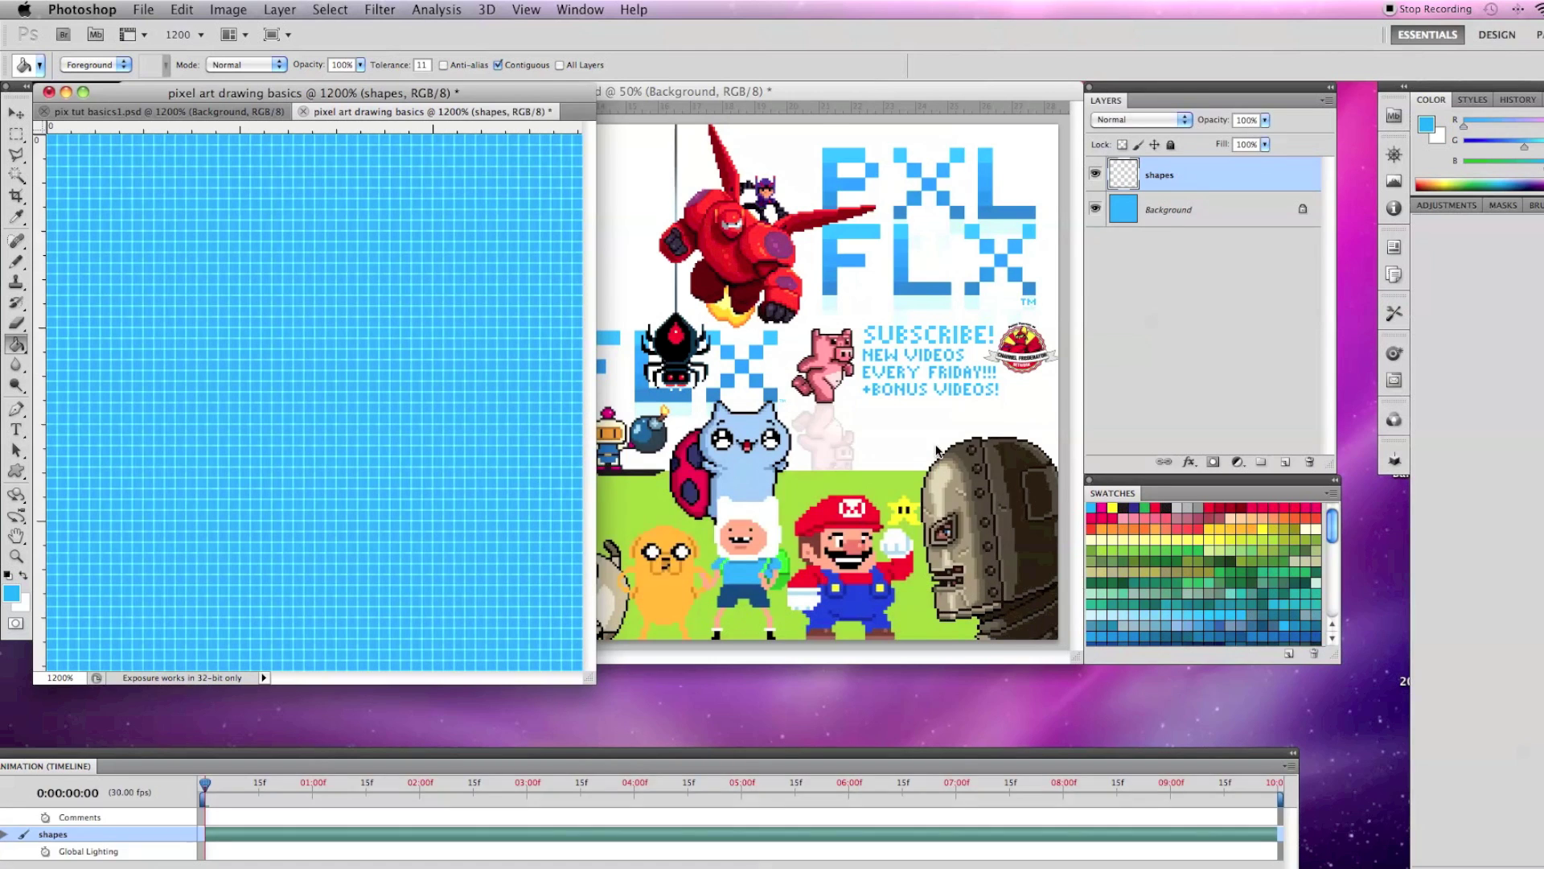
pyautogui.moveTo(17, 300); pyautogui.dragTo(107, 315)
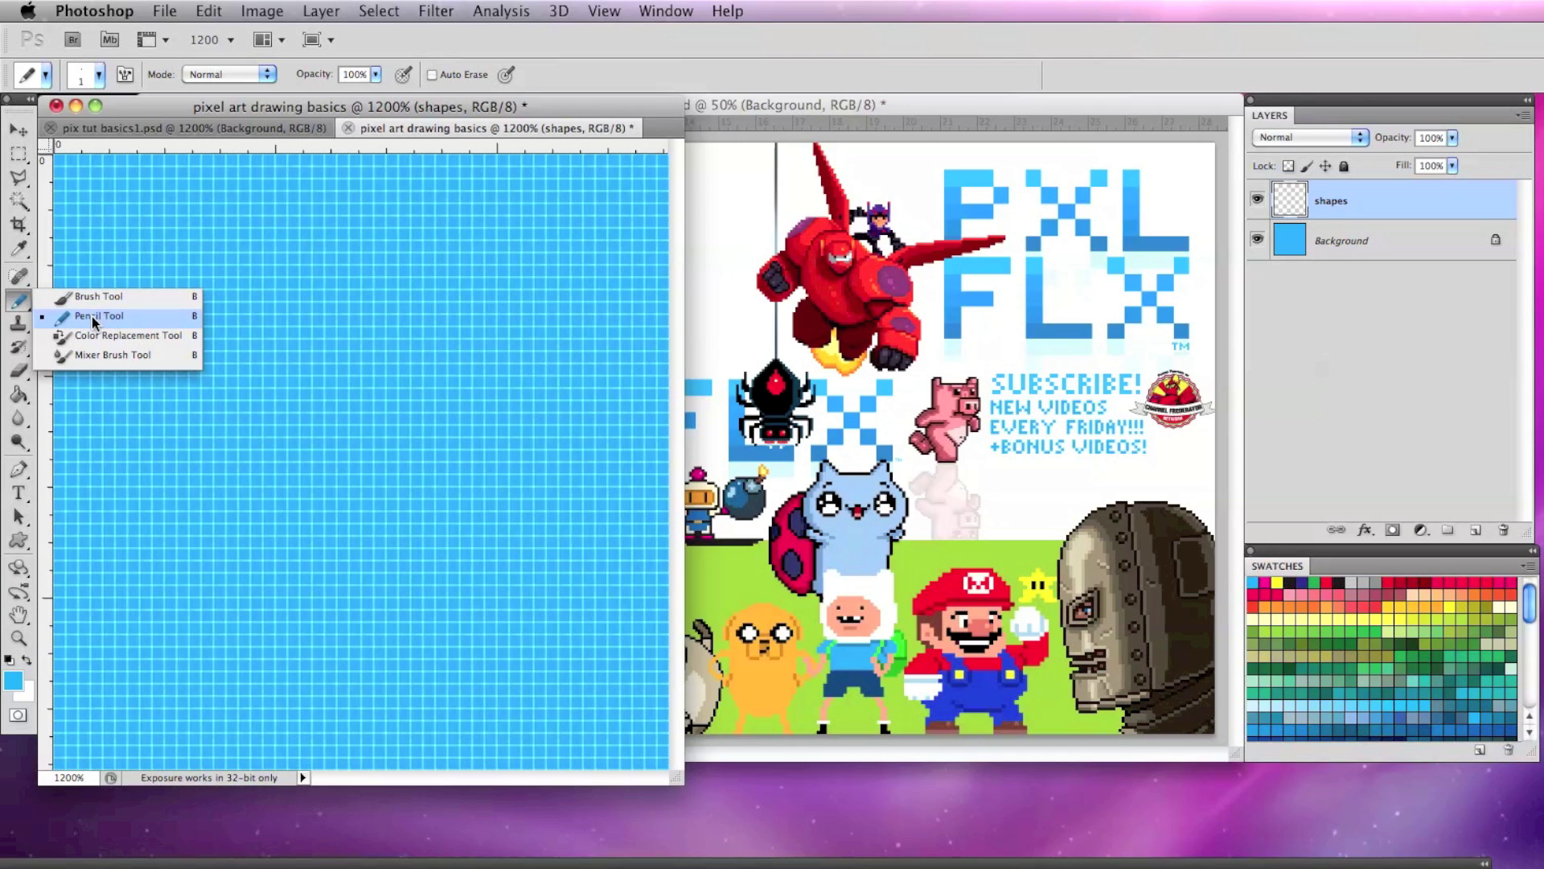
# Outline a square near the upper left with the black Pencil, using straight Shift-click edges
pyautogui.click(95, 319)
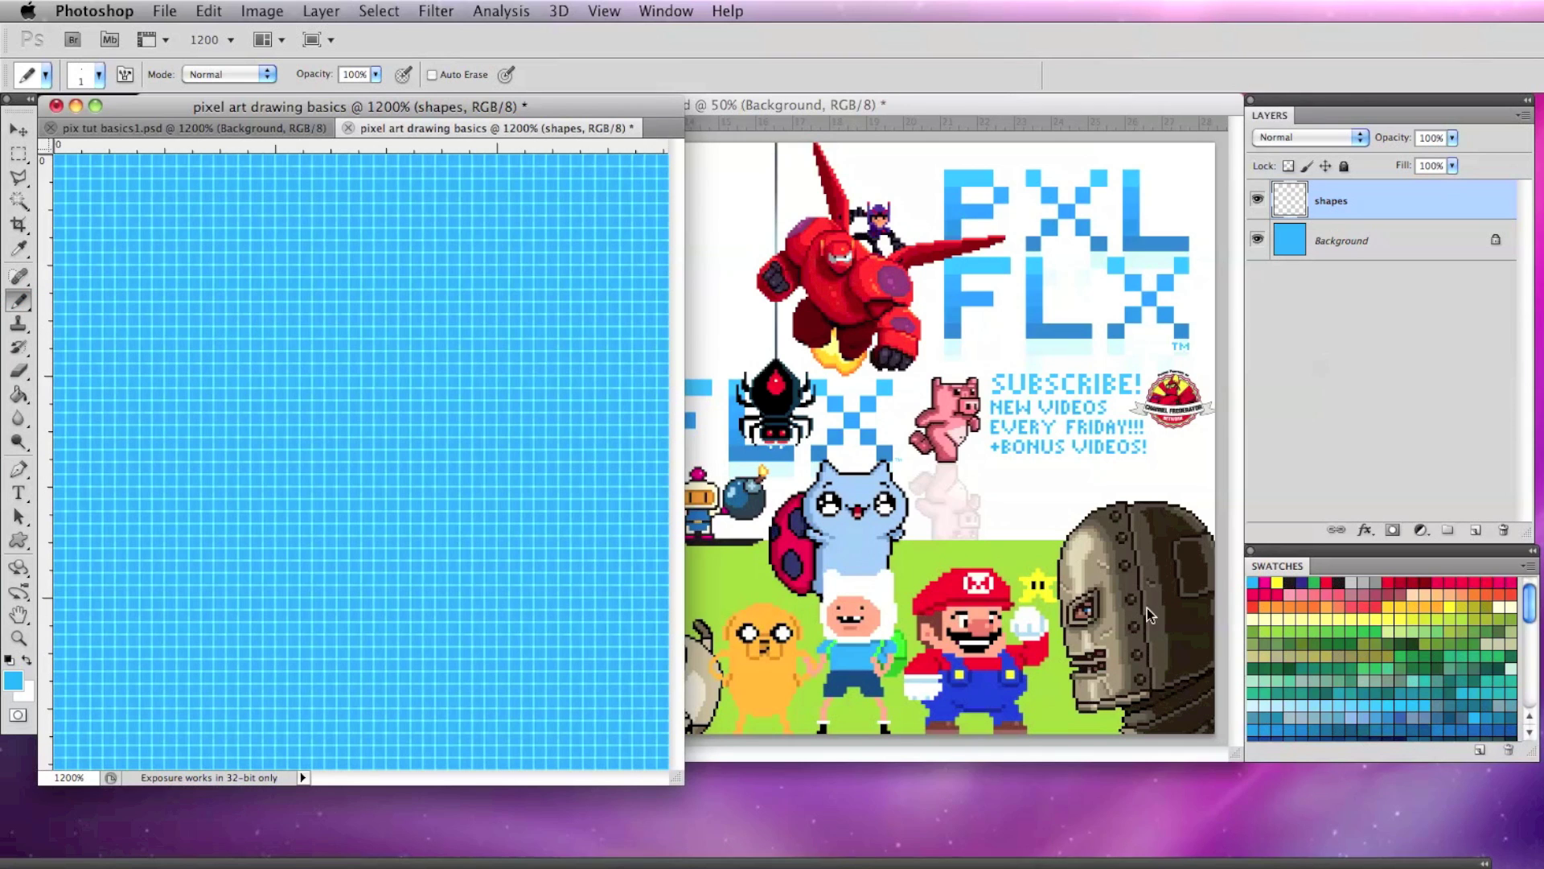
pyautogui.click(1290, 584)
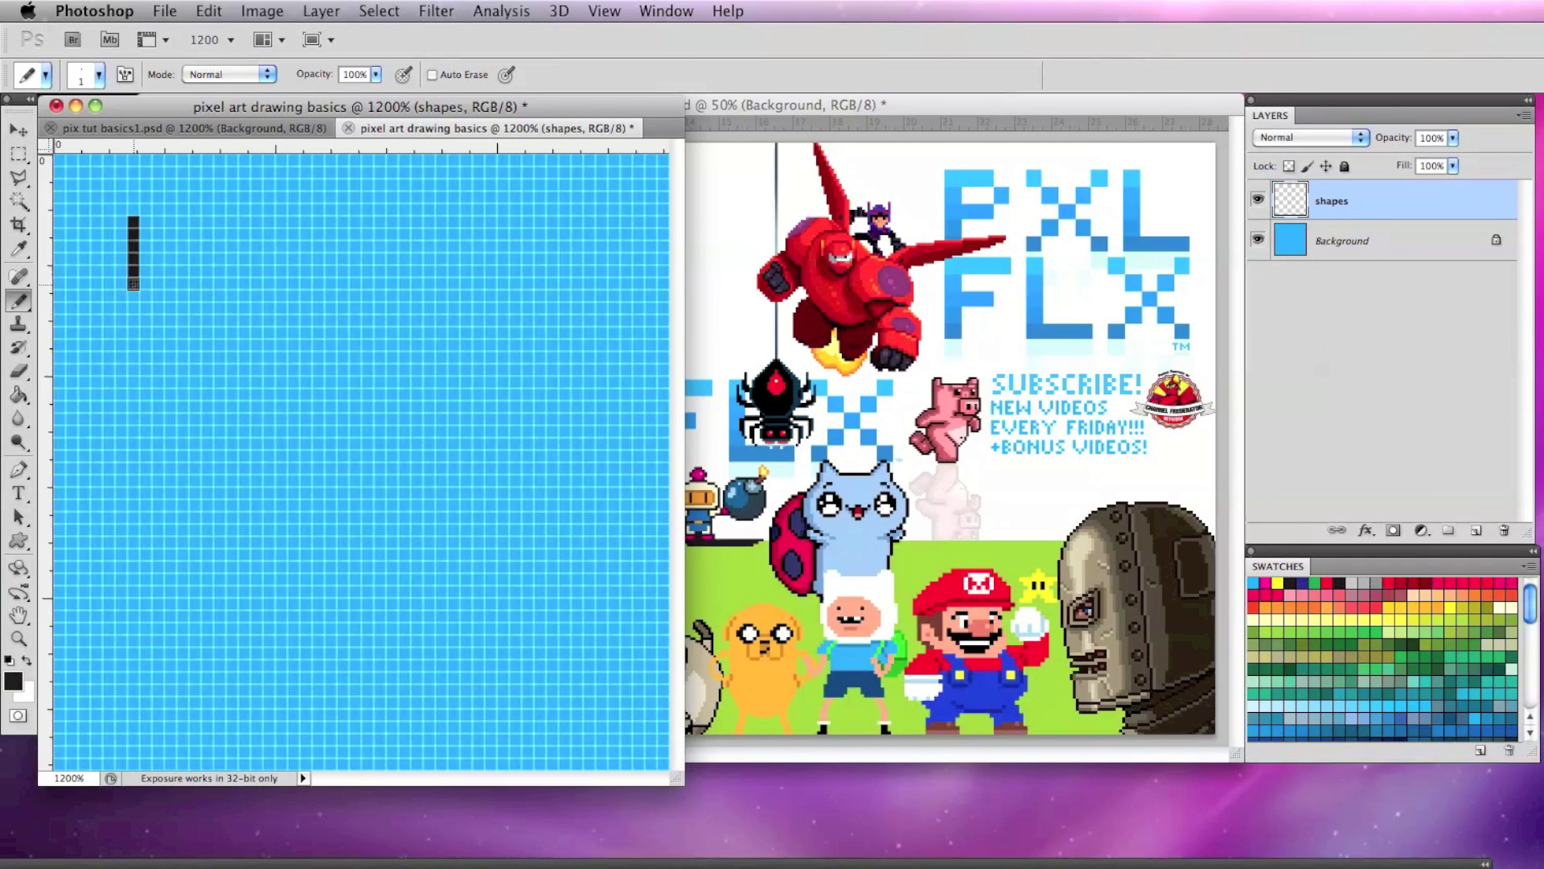
pyautogui.moveTo(132, 306); pyautogui.dragTo(133, 366)
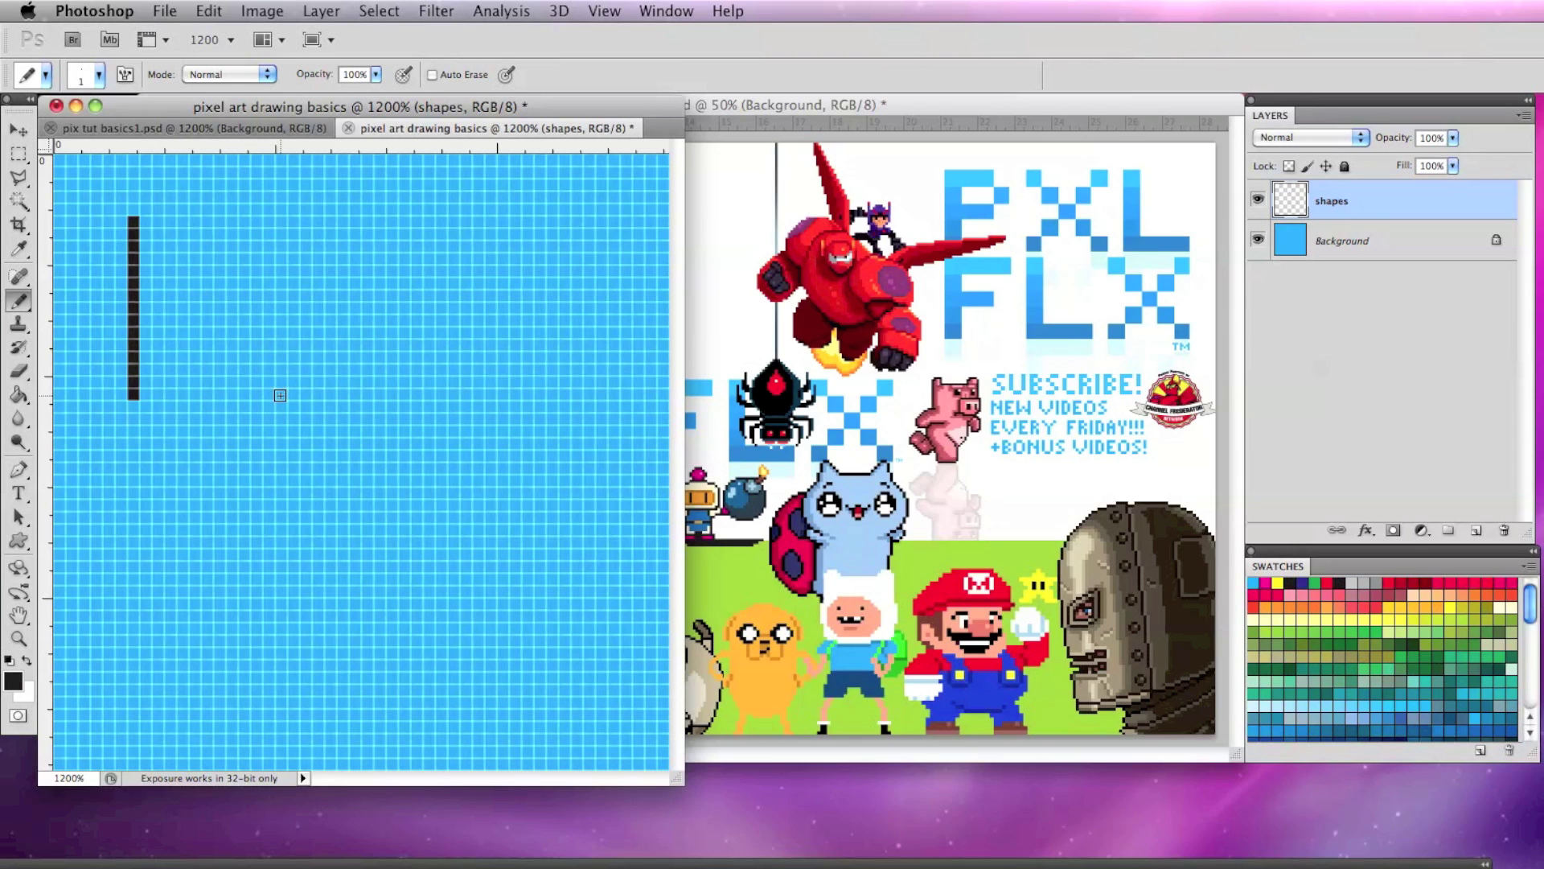
pyautogui.keyDown('shift'); pyautogui.click(305, 395); pyautogui.keyUp('shift')
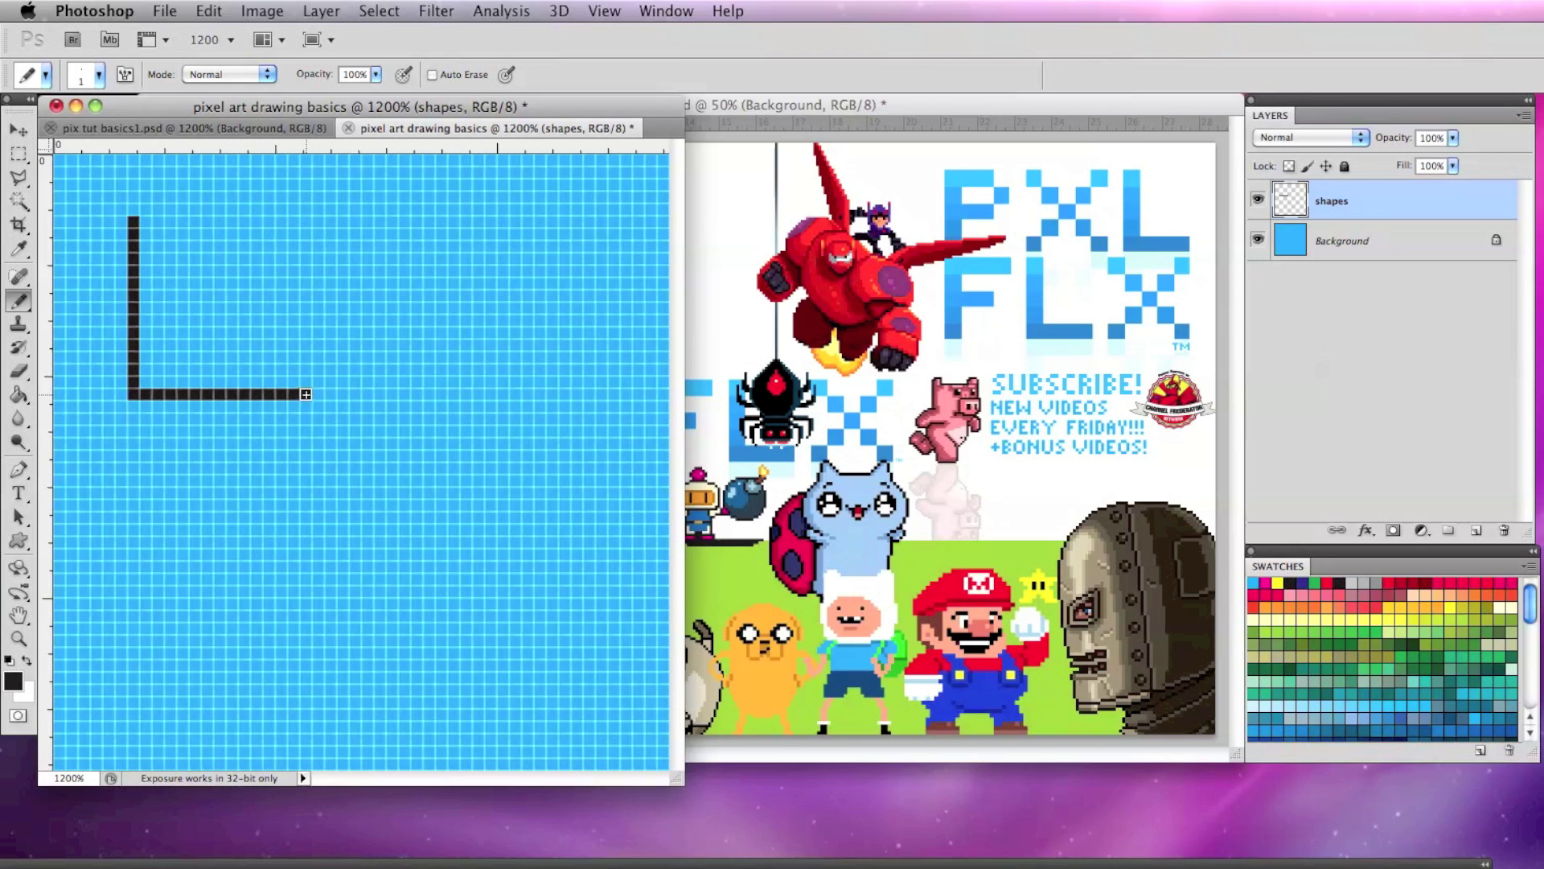
pyautogui.keyDown('shift'); pyautogui.click(306, 220); pyautogui.keyUp('shift')
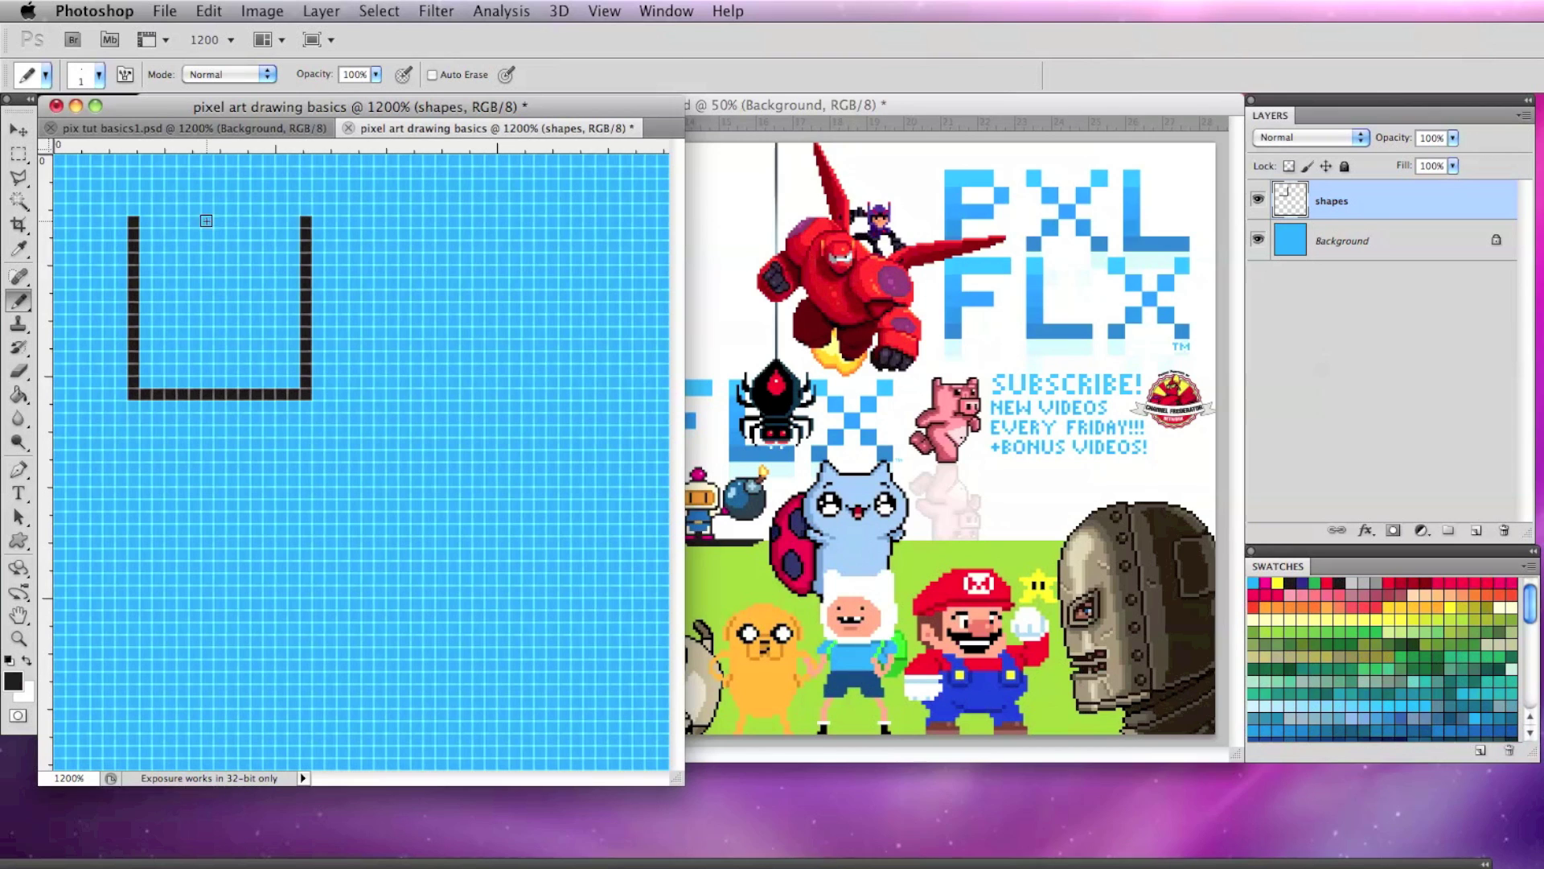
pyautogui.keyDown('shift'); pyautogui.click(135, 222); pyautogui.keyUp('shift')
# Fill the square's interior with magenta
pyautogui.click(19, 394)
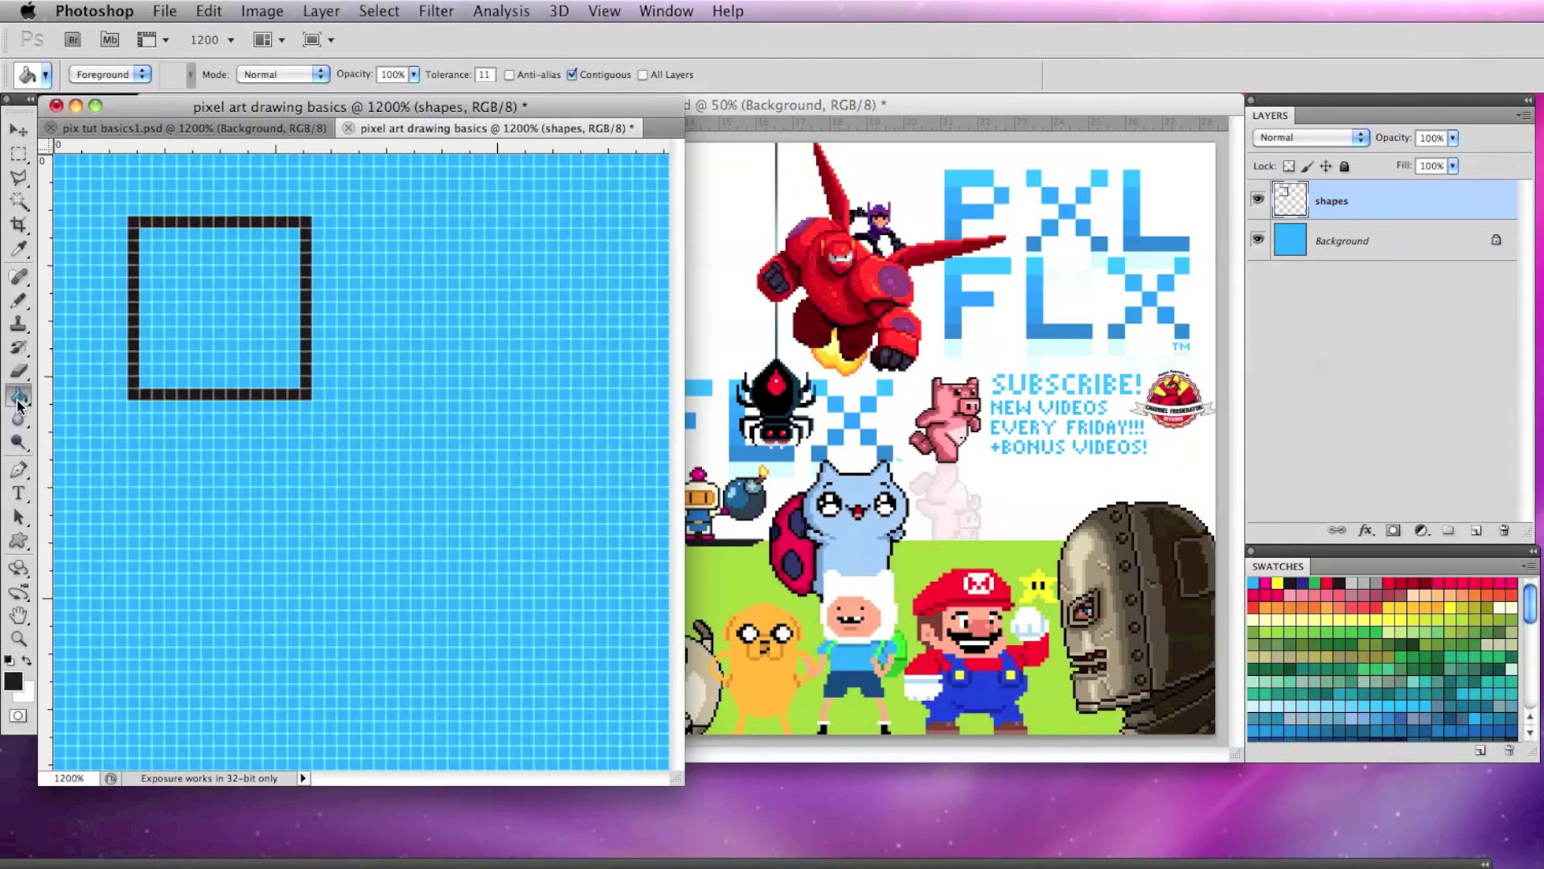
pyautogui.click(1268, 583)
pyautogui.click(197, 301)
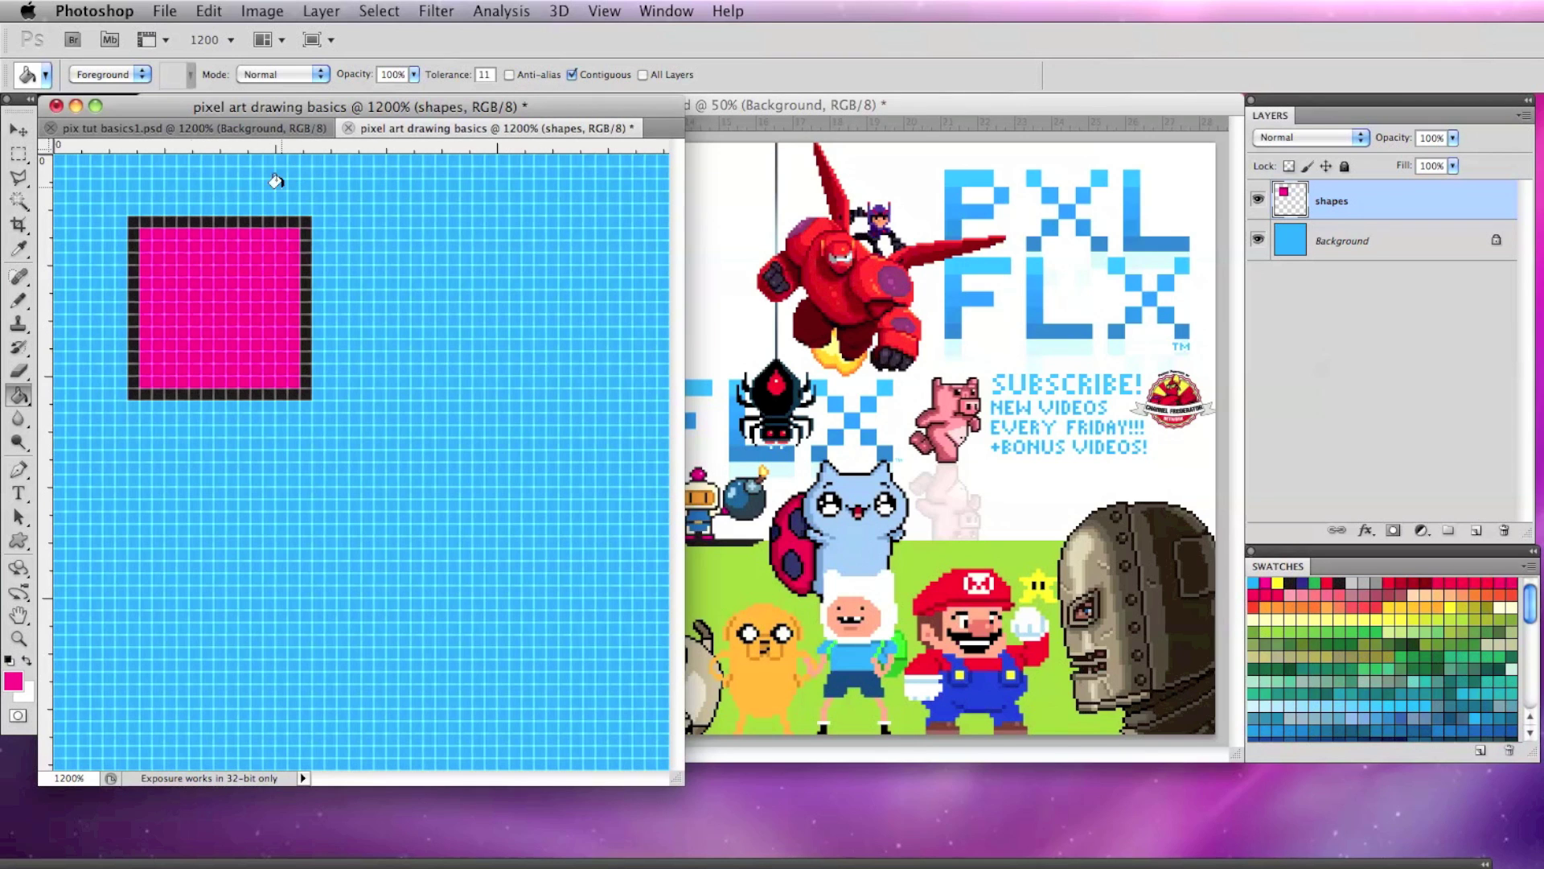
# Copy the square onto a new layer and move the copy to its right
pyautogui.click(379, 10)
pyautogui.click(392, 36)
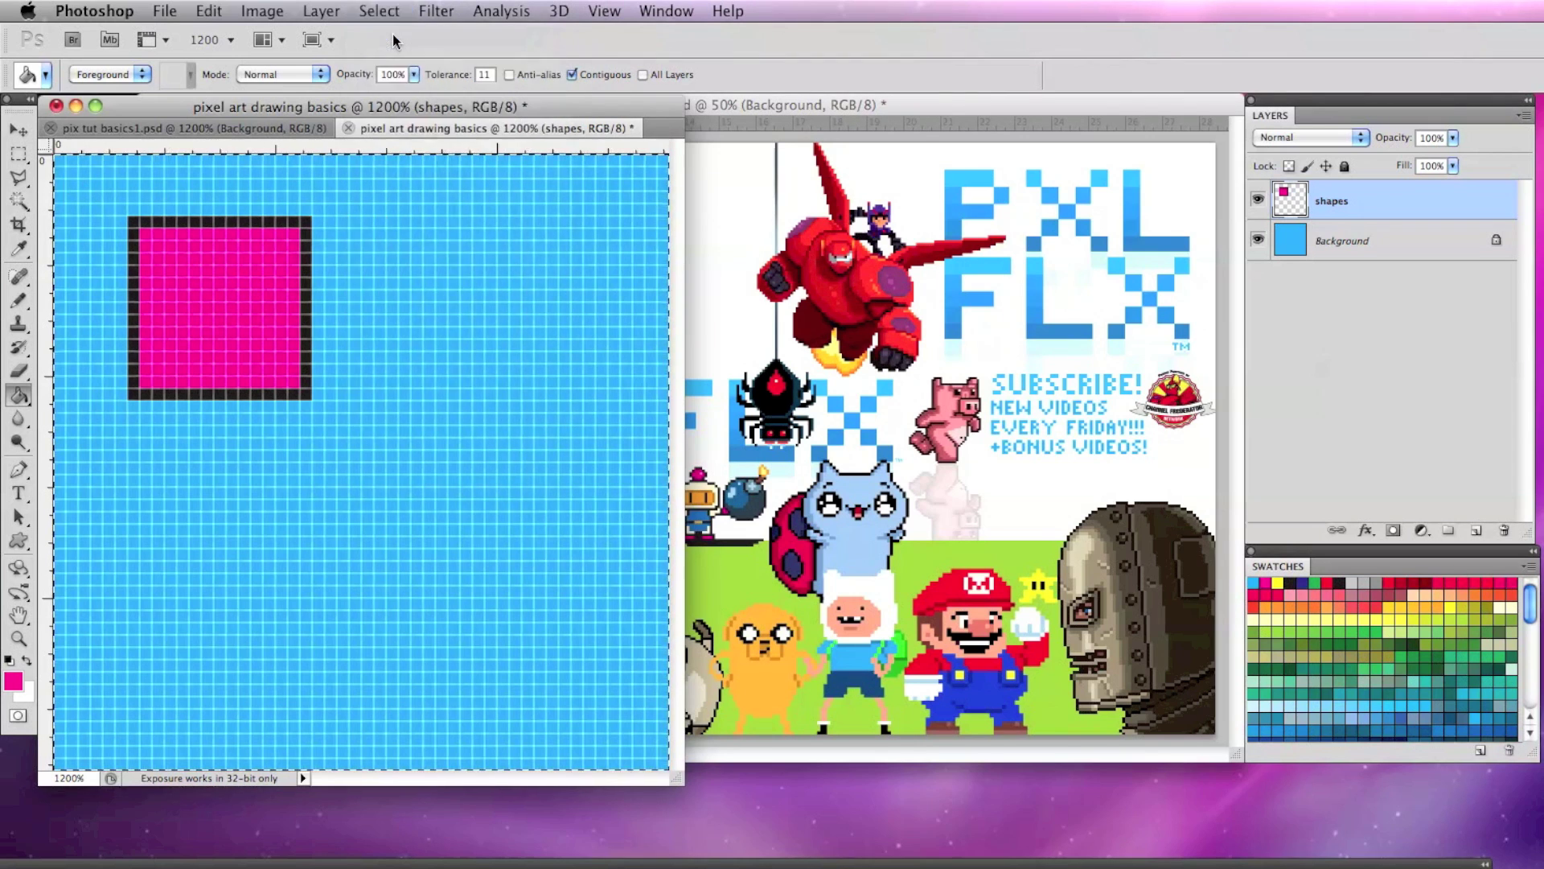
pyautogui.click(209, 11)
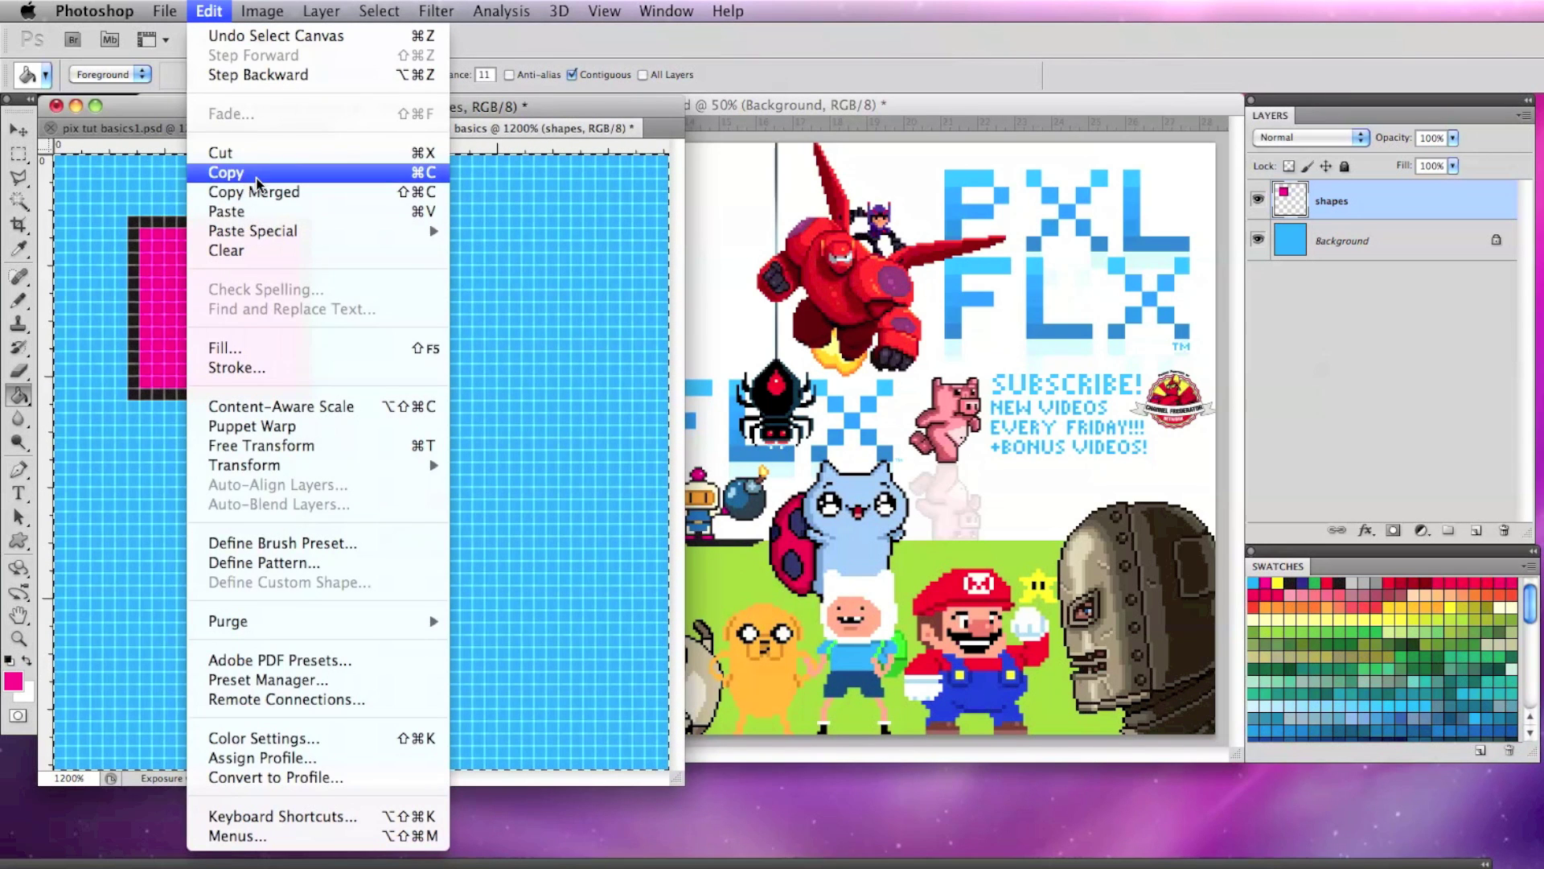
pyautogui.click(225, 172)
pyautogui.click(209, 11)
pyautogui.click(234, 211)
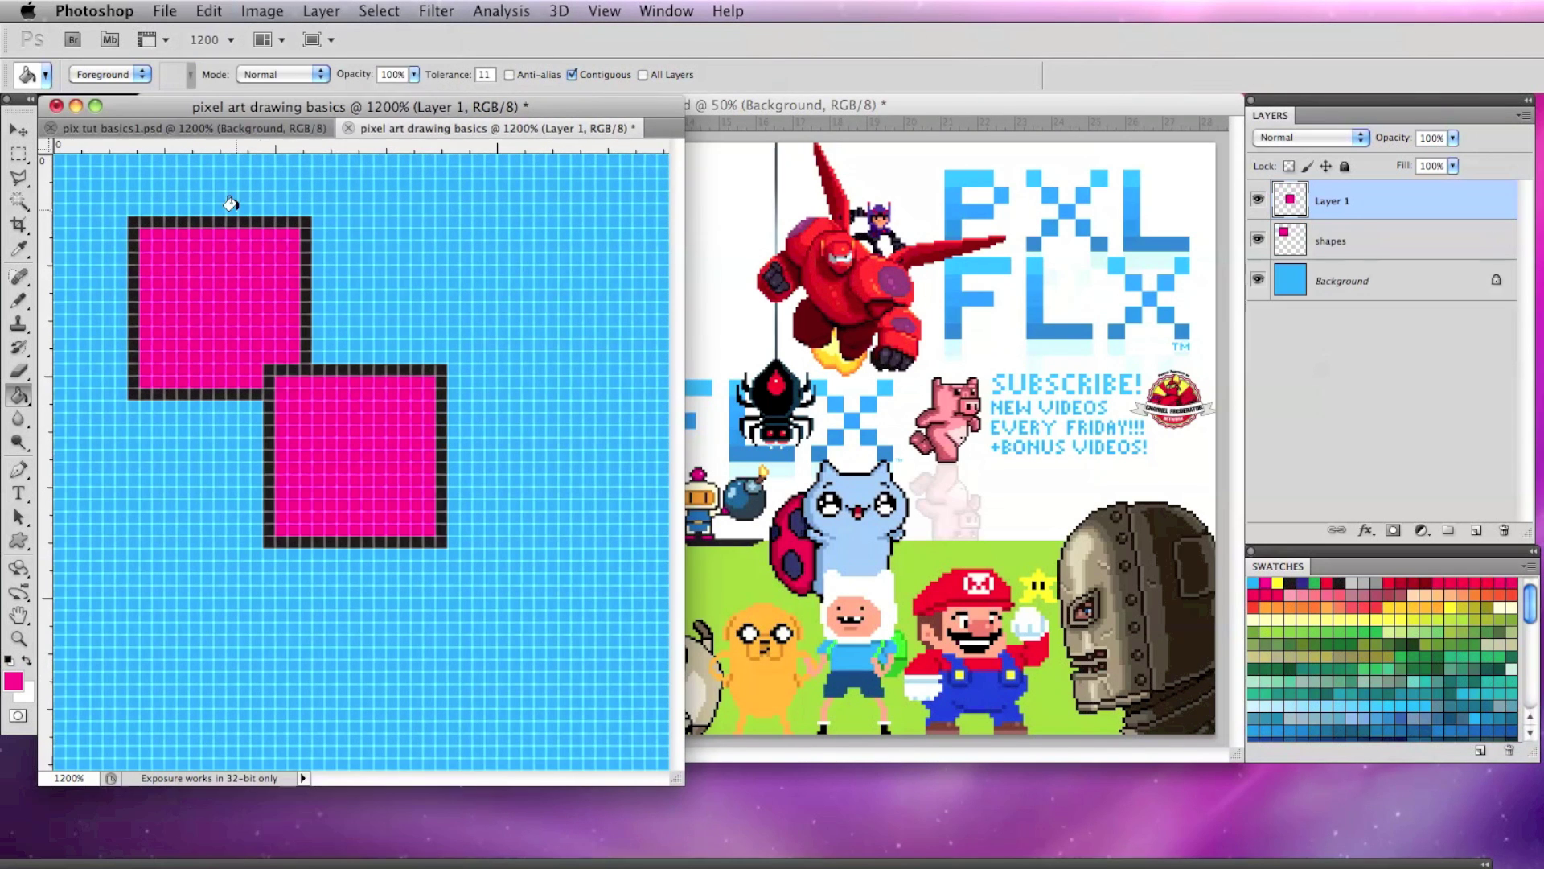
pyautogui.click(18, 130)
pyautogui.moveTo(319, 440); pyautogui.dragTo(455, 293)
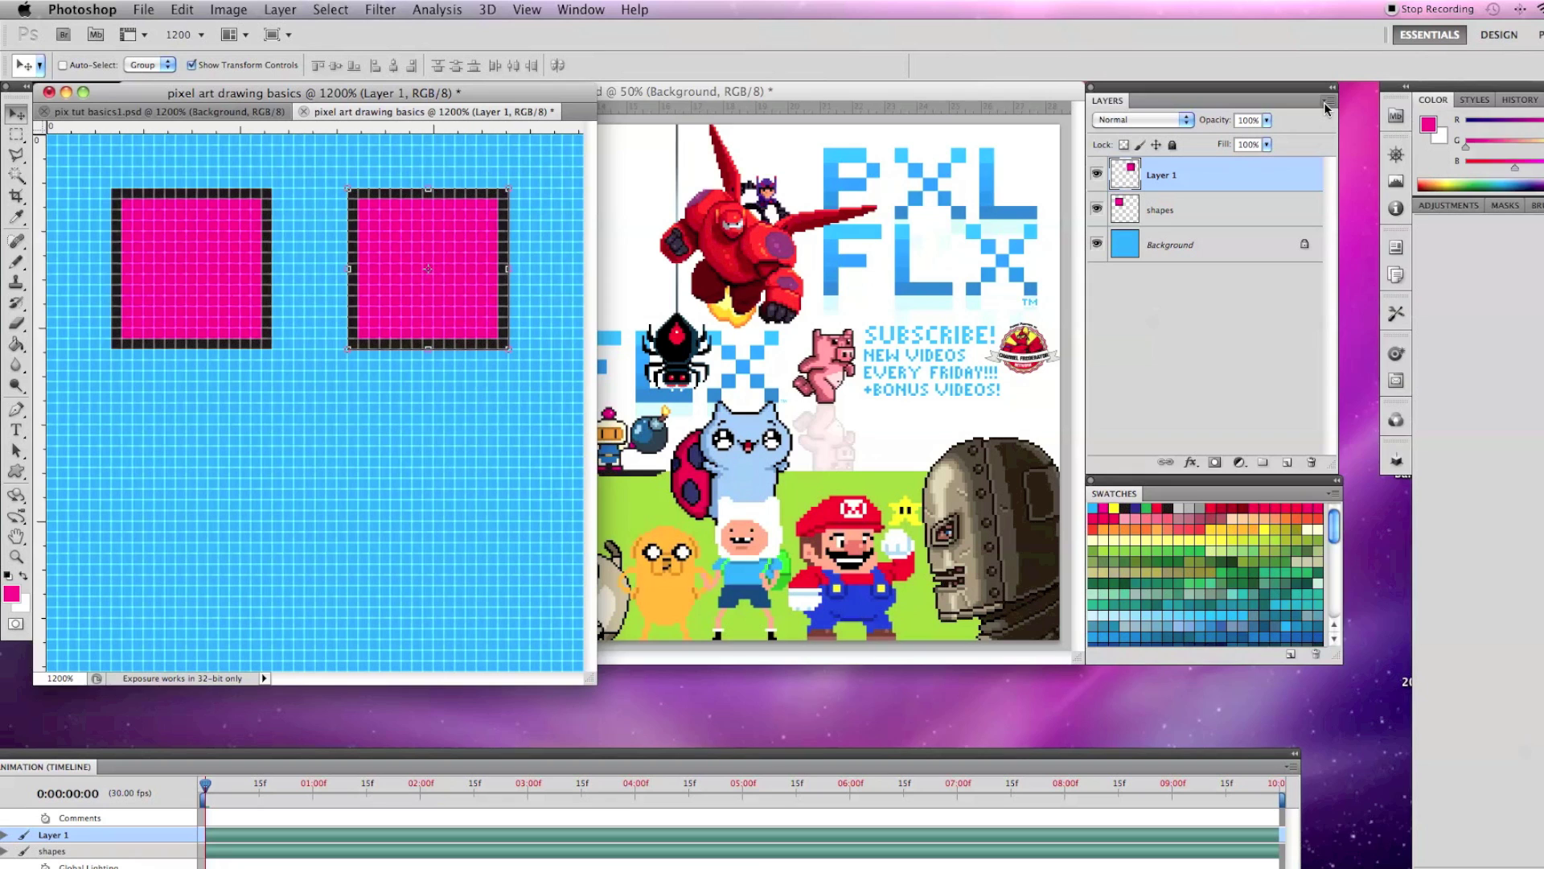
pyautogui.click(1523, 119)
pyautogui.click(1375, 333)
# Name the layer 'rounded box', fill the copied square black and erase its corner pixels
pyautogui.write('rounded box')
pyautogui.click(991, 416)
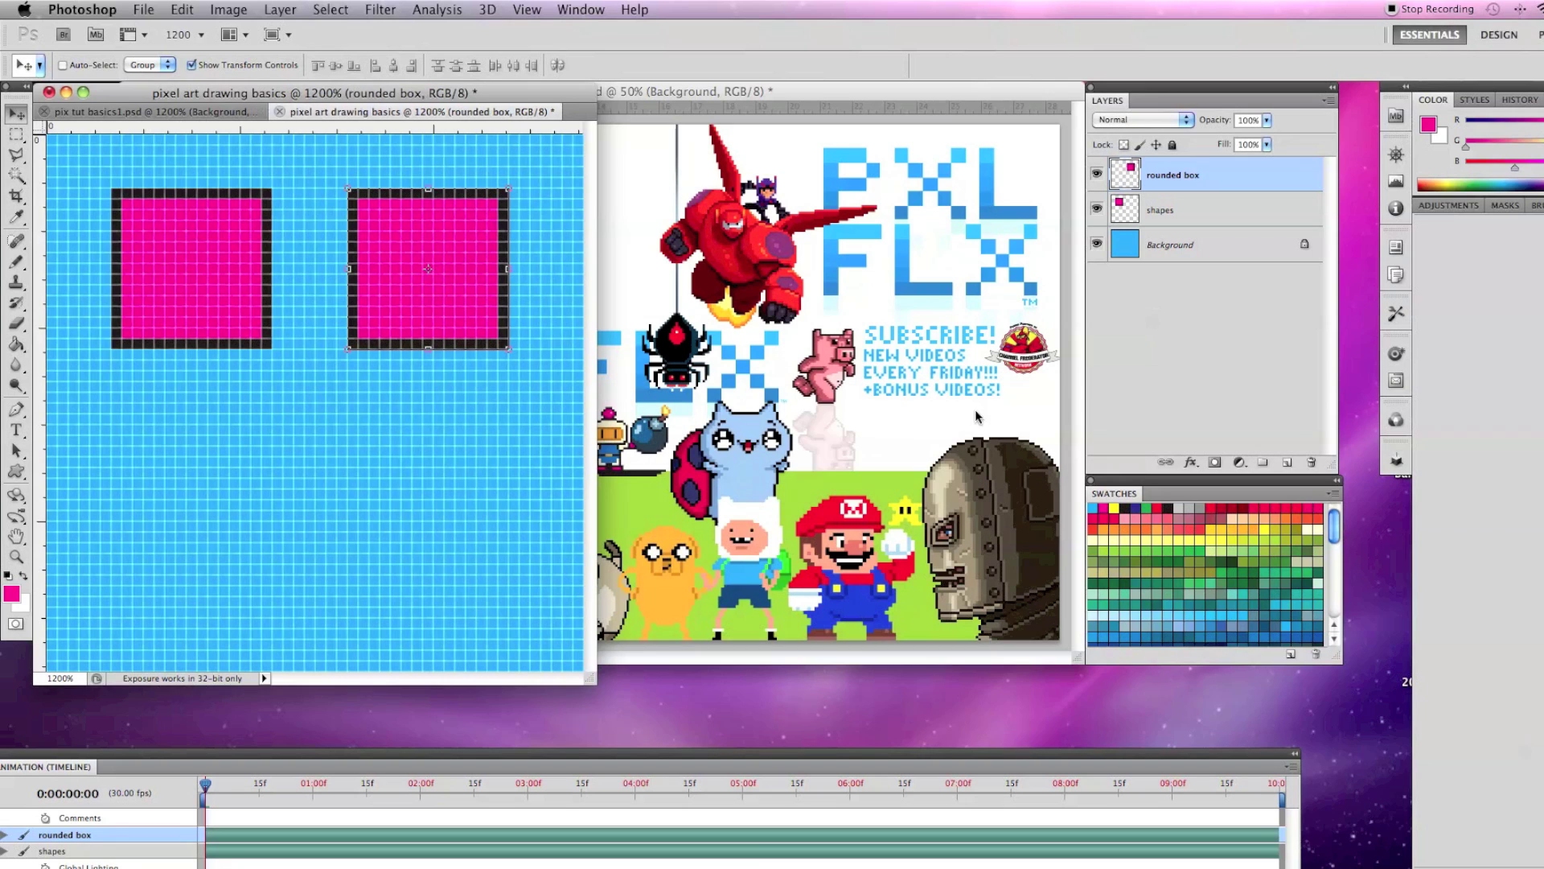
pyautogui.click(16, 345)
pyautogui.click(1134, 504)
pyautogui.click(403, 245)
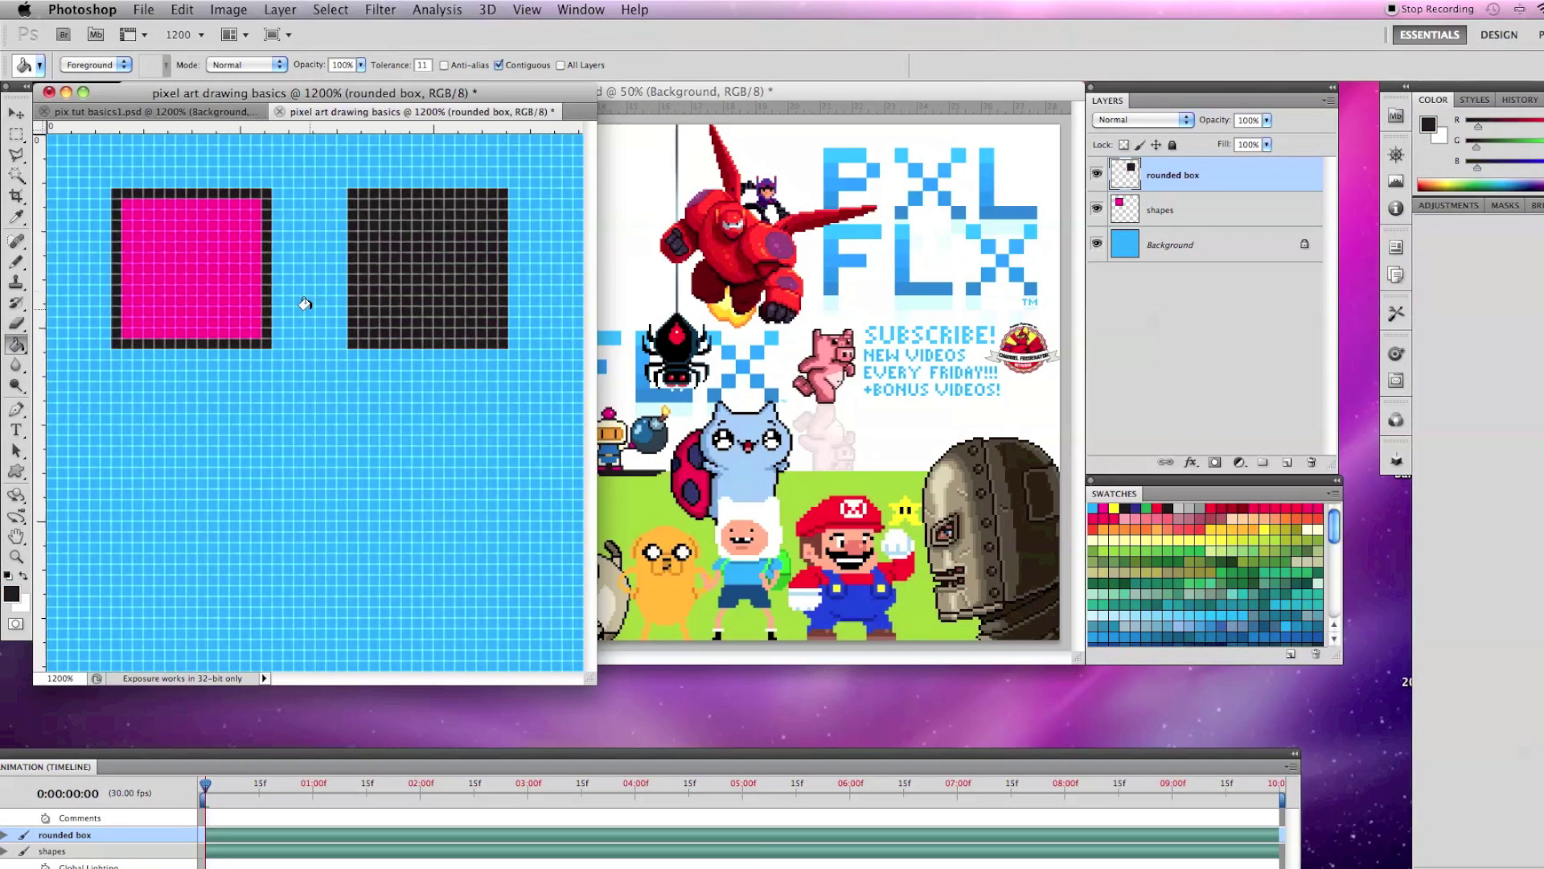
pyautogui.click(19, 325)
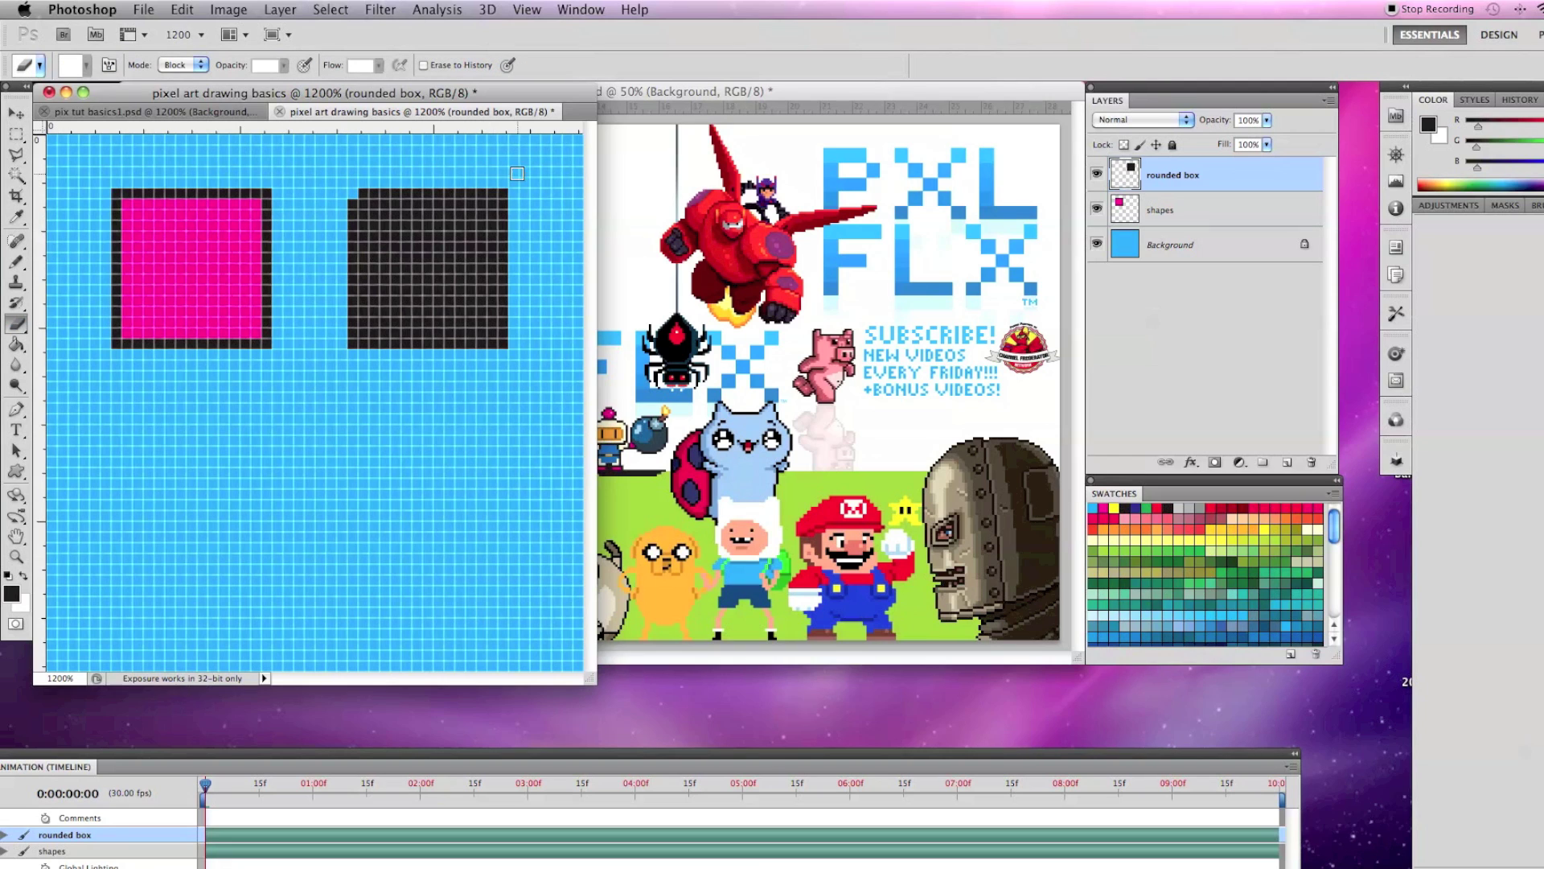
pyautogui.click(503, 194)
# Paste another pink square at the lower left on a layer named 'ramp'
pyautogui.press('super+v')
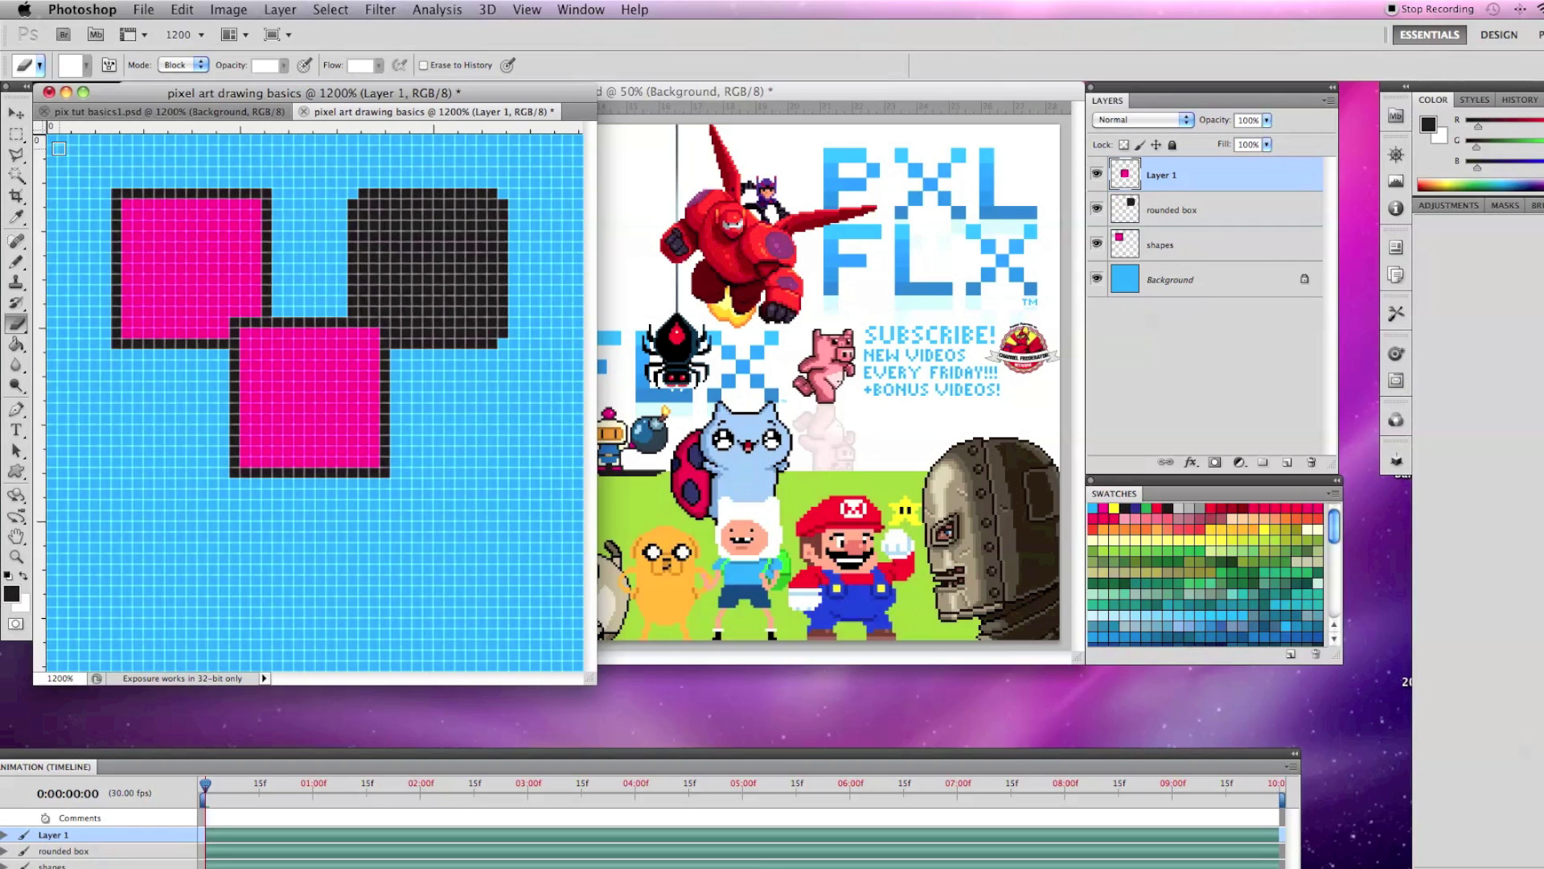
pyautogui.press('v')
pyautogui.moveTo(269, 345); pyautogui.dragTo(149, 457)
pyautogui.click(1328, 102)
pyautogui.click(1401, 332)
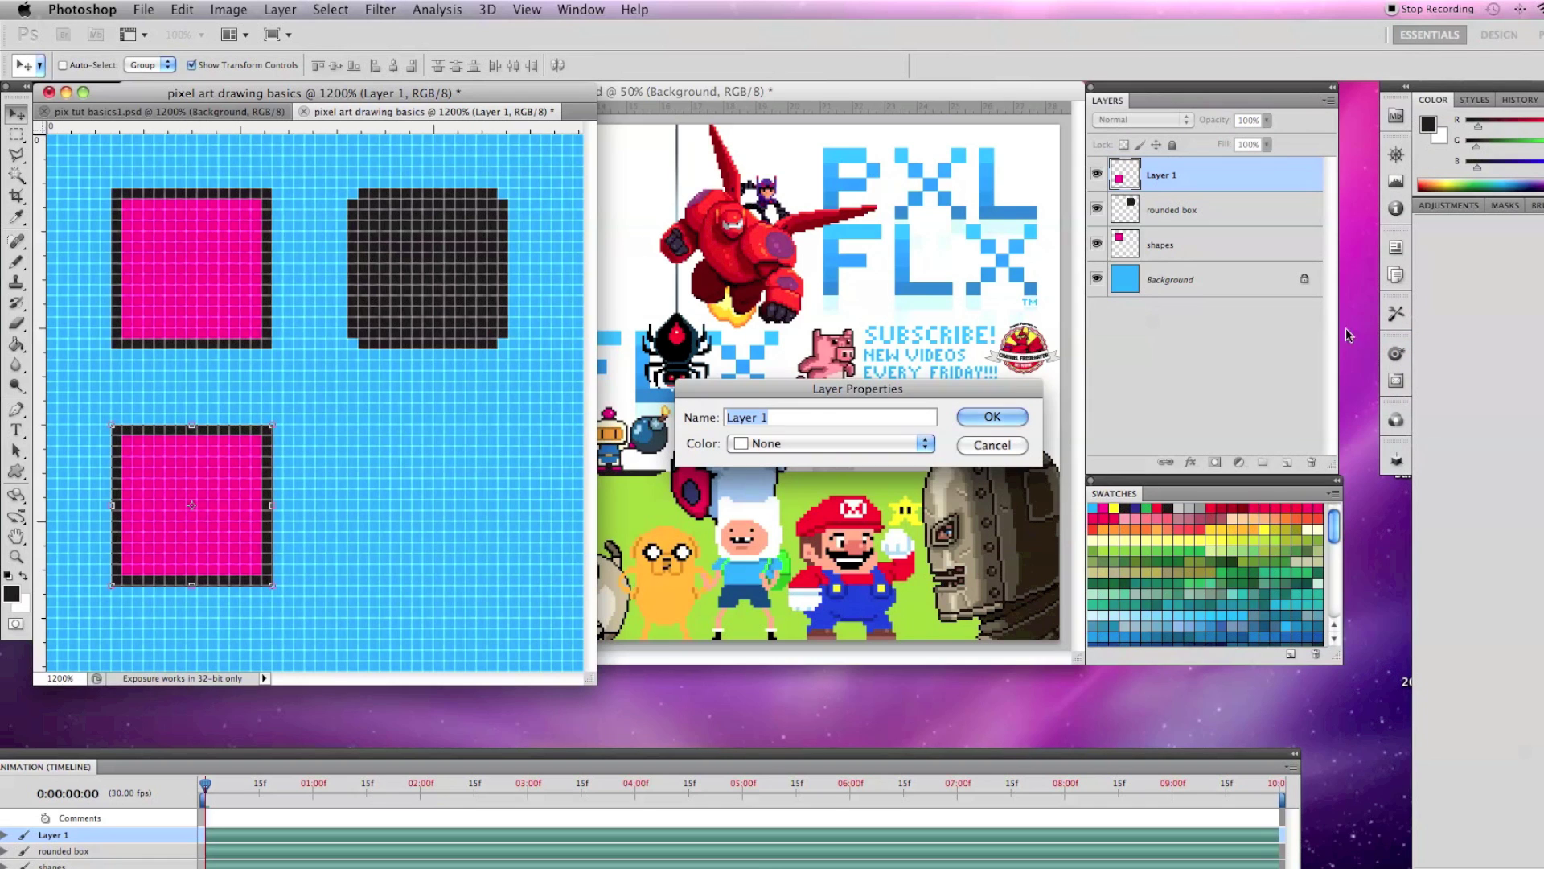
pyautogui.write('ramp')
pyautogui.press('Return')
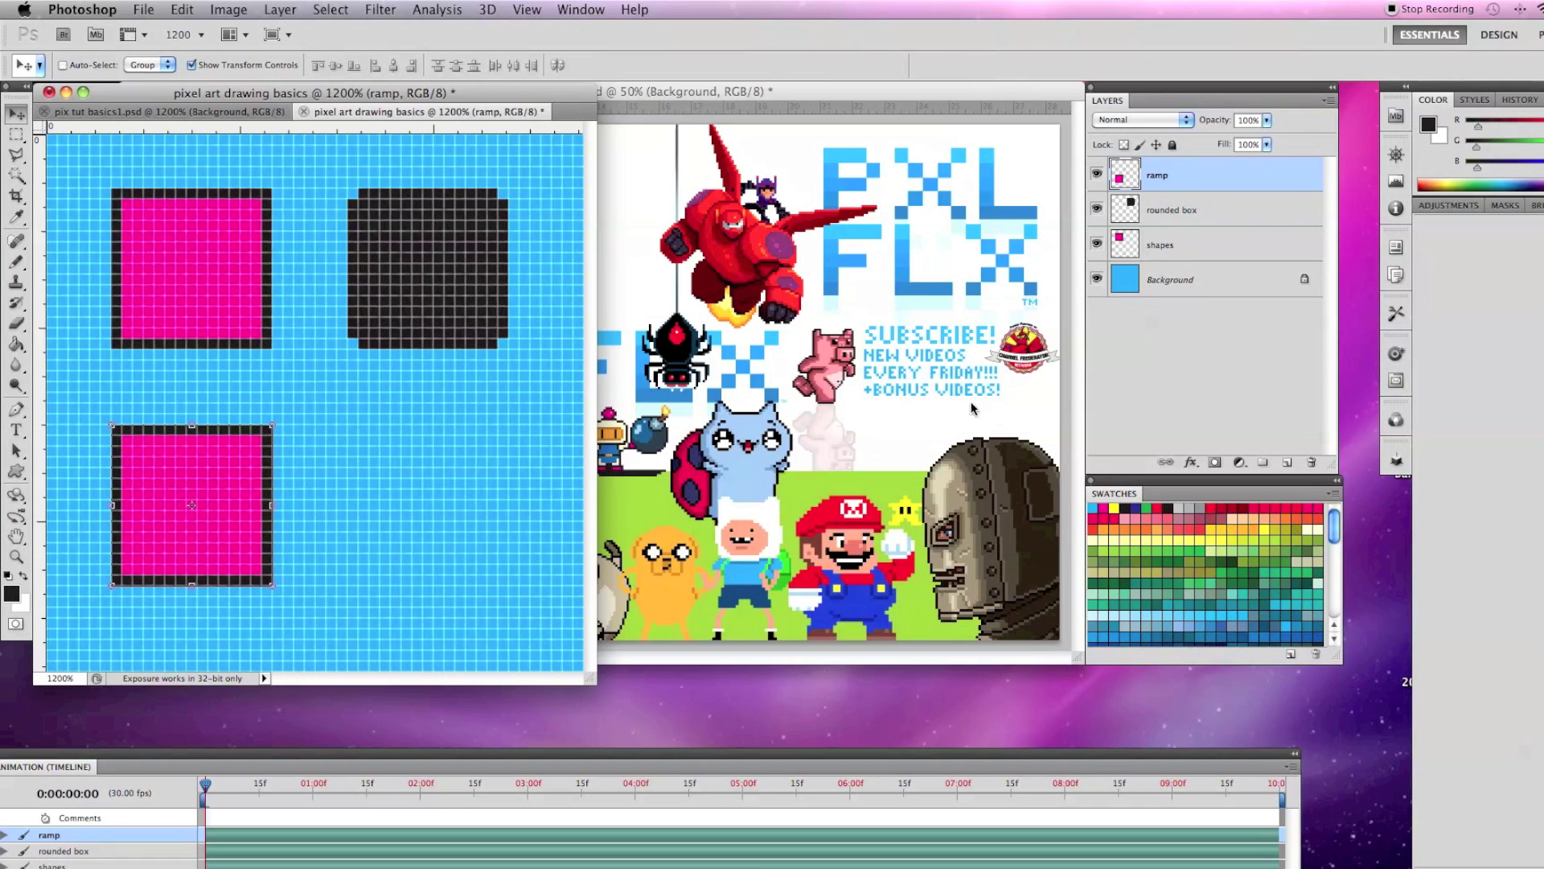
# Draw a black diagonal across the square and fill the lower triangle yellow
pyautogui.click(14, 262)
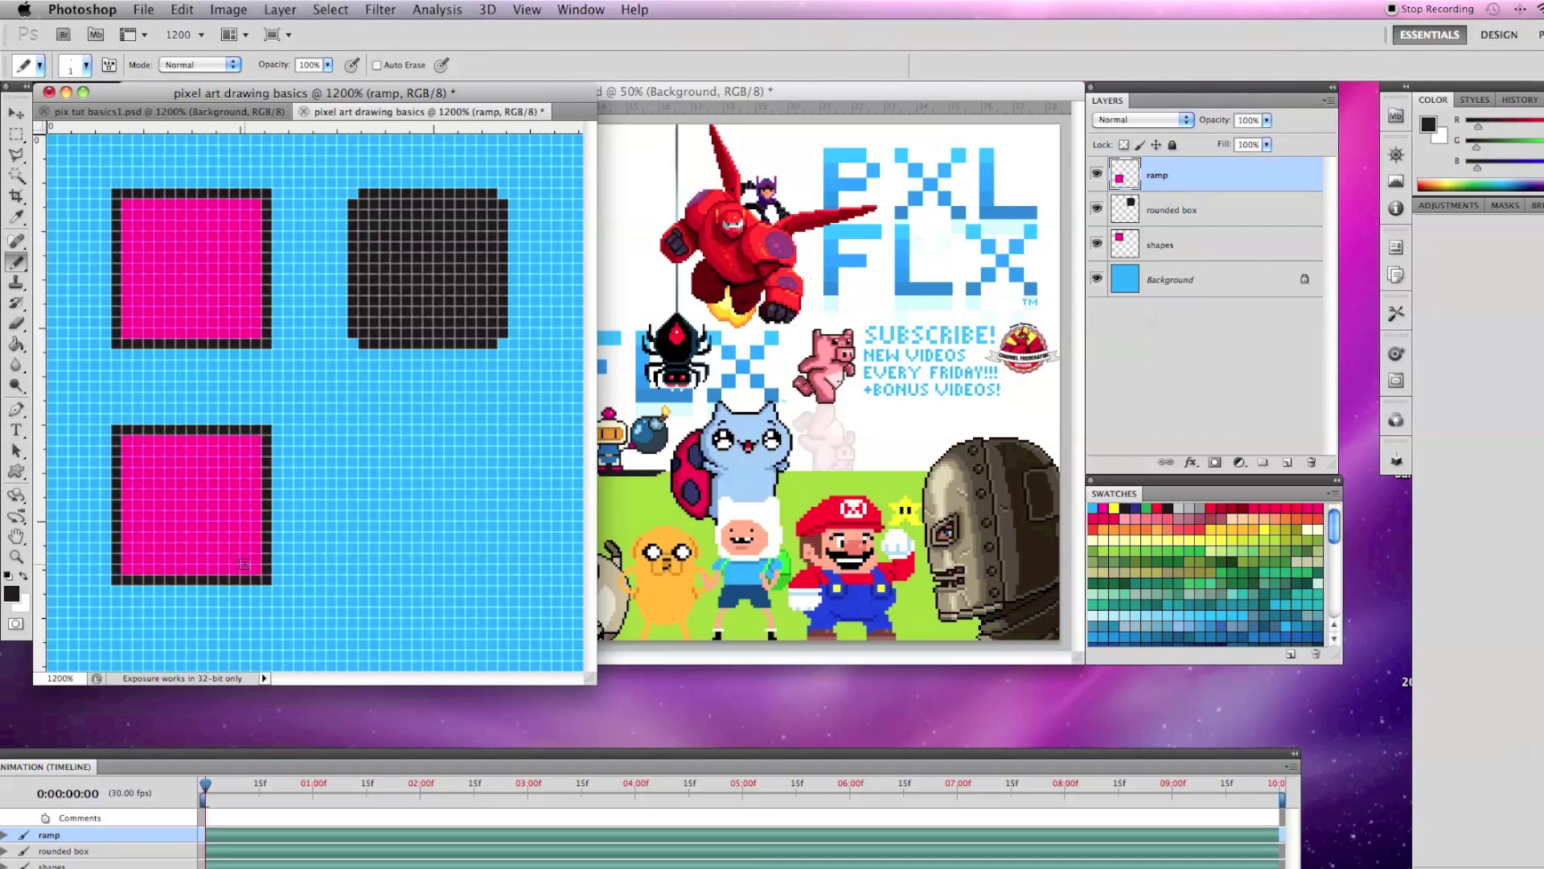
pyautogui.keyDown('shift'); pyautogui.click(267, 579); pyautogui.keyUp('shift')
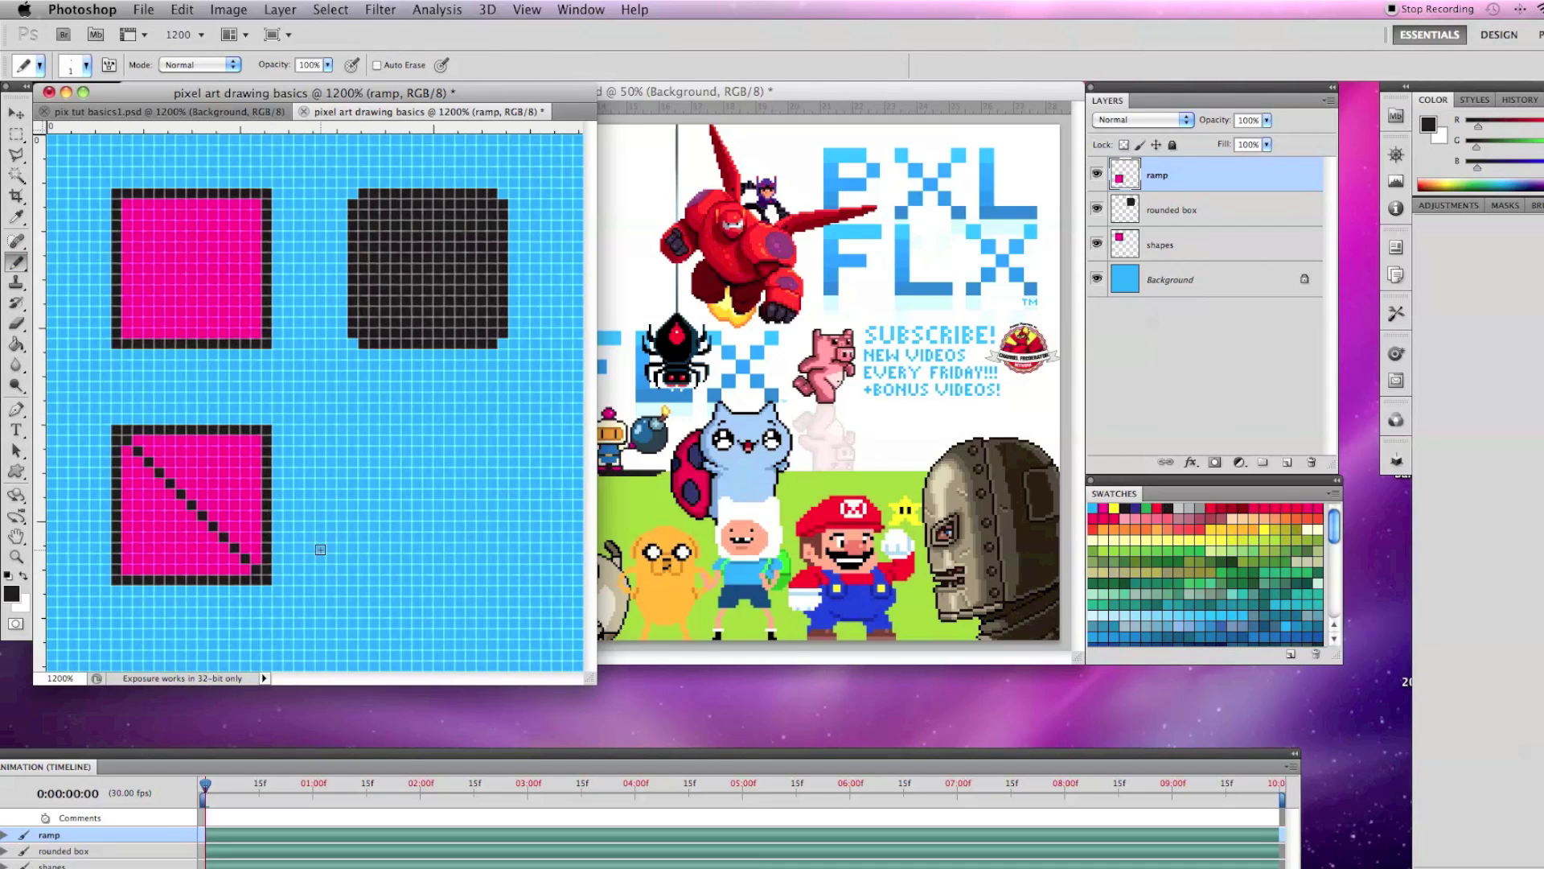
pyautogui.click(1116, 508)
pyautogui.click(16, 343)
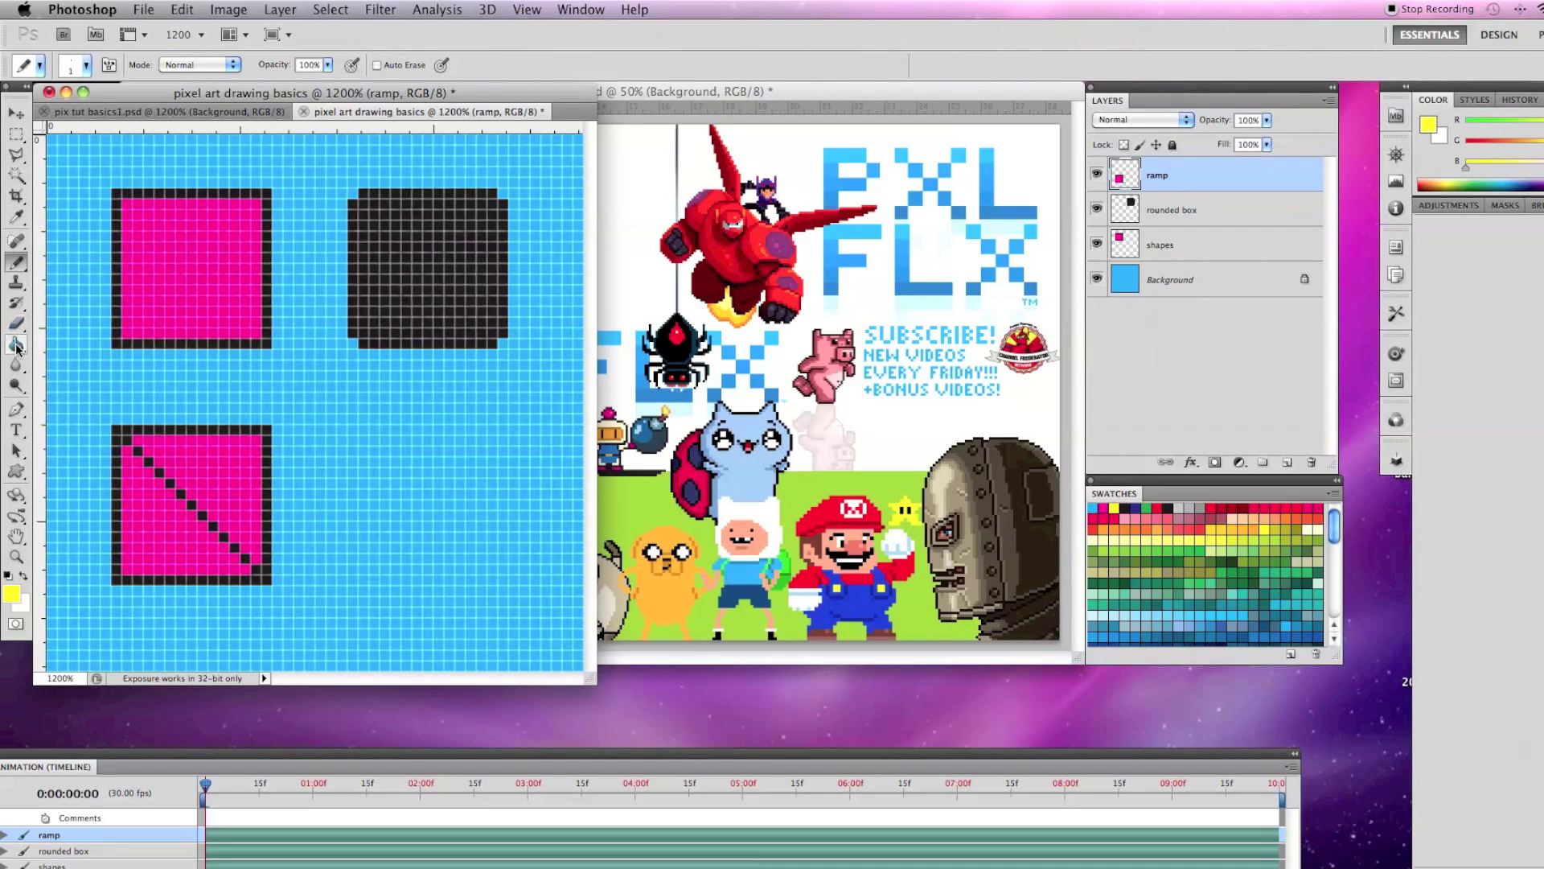
pyautogui.click(141, 494)
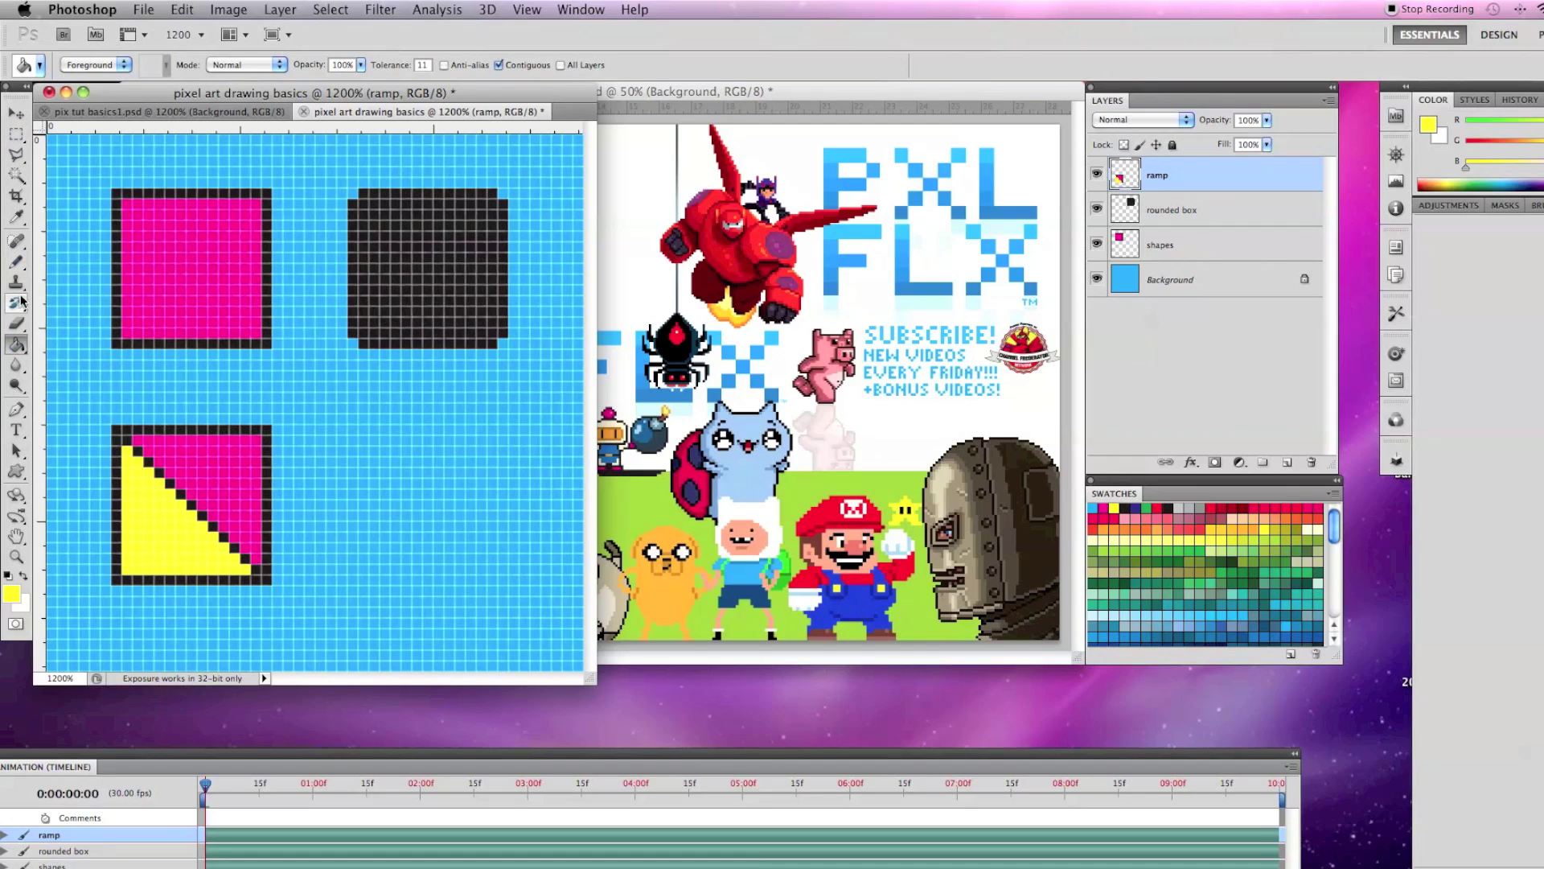
# Erase the pink upper triangle and its outline edges
pyautogui.click(15, 322)
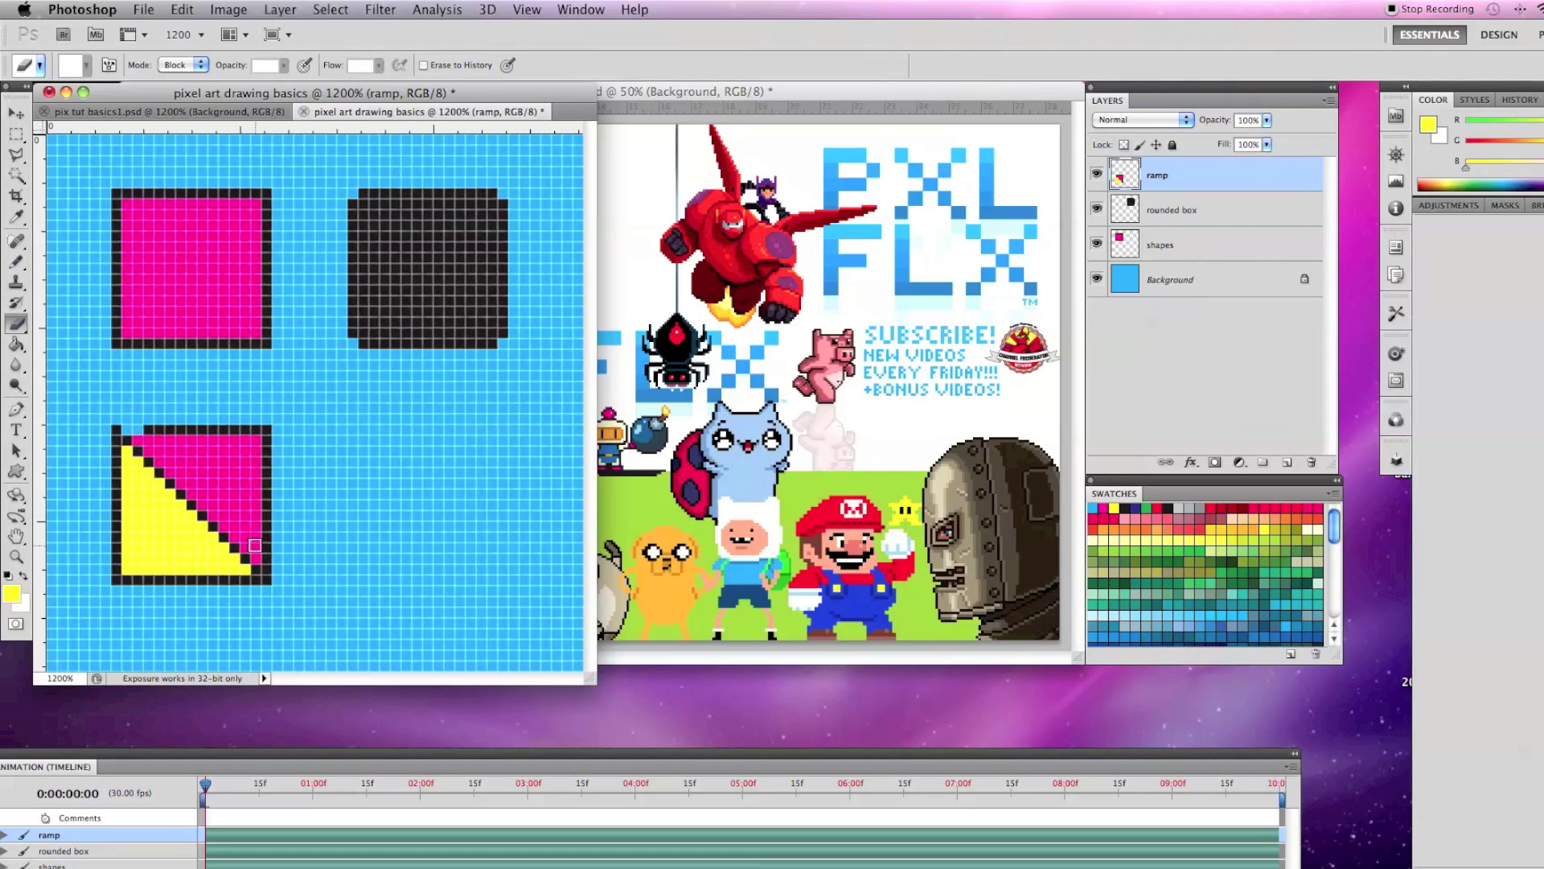
pyautogui.keyDown('shift'); pyautogui.click(268, 565); pyautogui.keyUp('shift')
pyautogui.keyDown('shift'); pyautogui.click(269, 426); pyautogui.keyUp('shift')
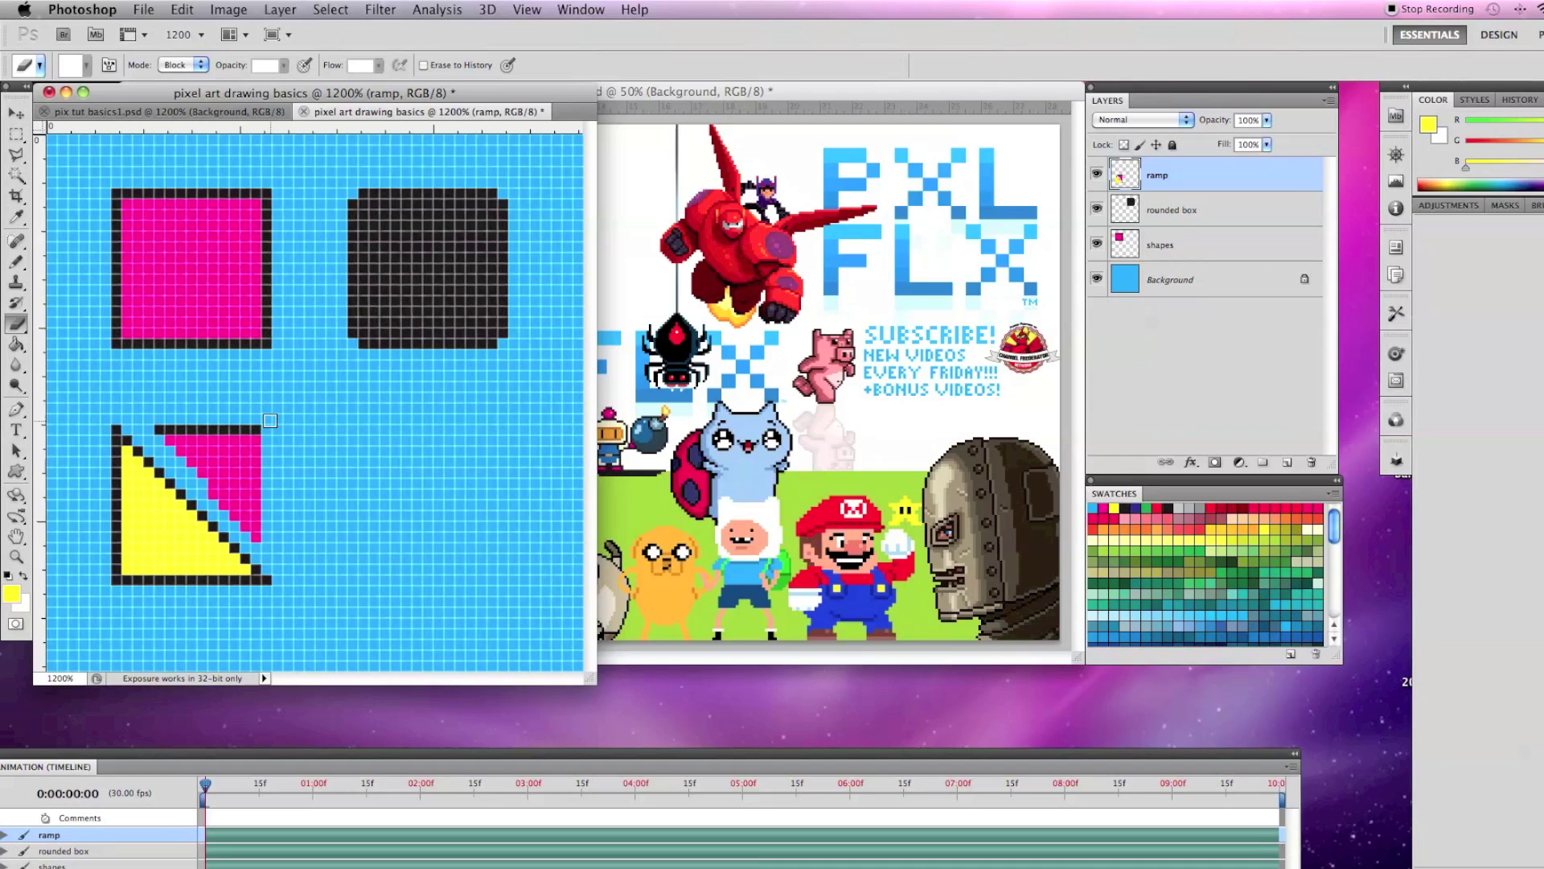
pyautogui.keyDown('shift'); pyautogui.click(153, 423); pyautogui.keyUp('shift')
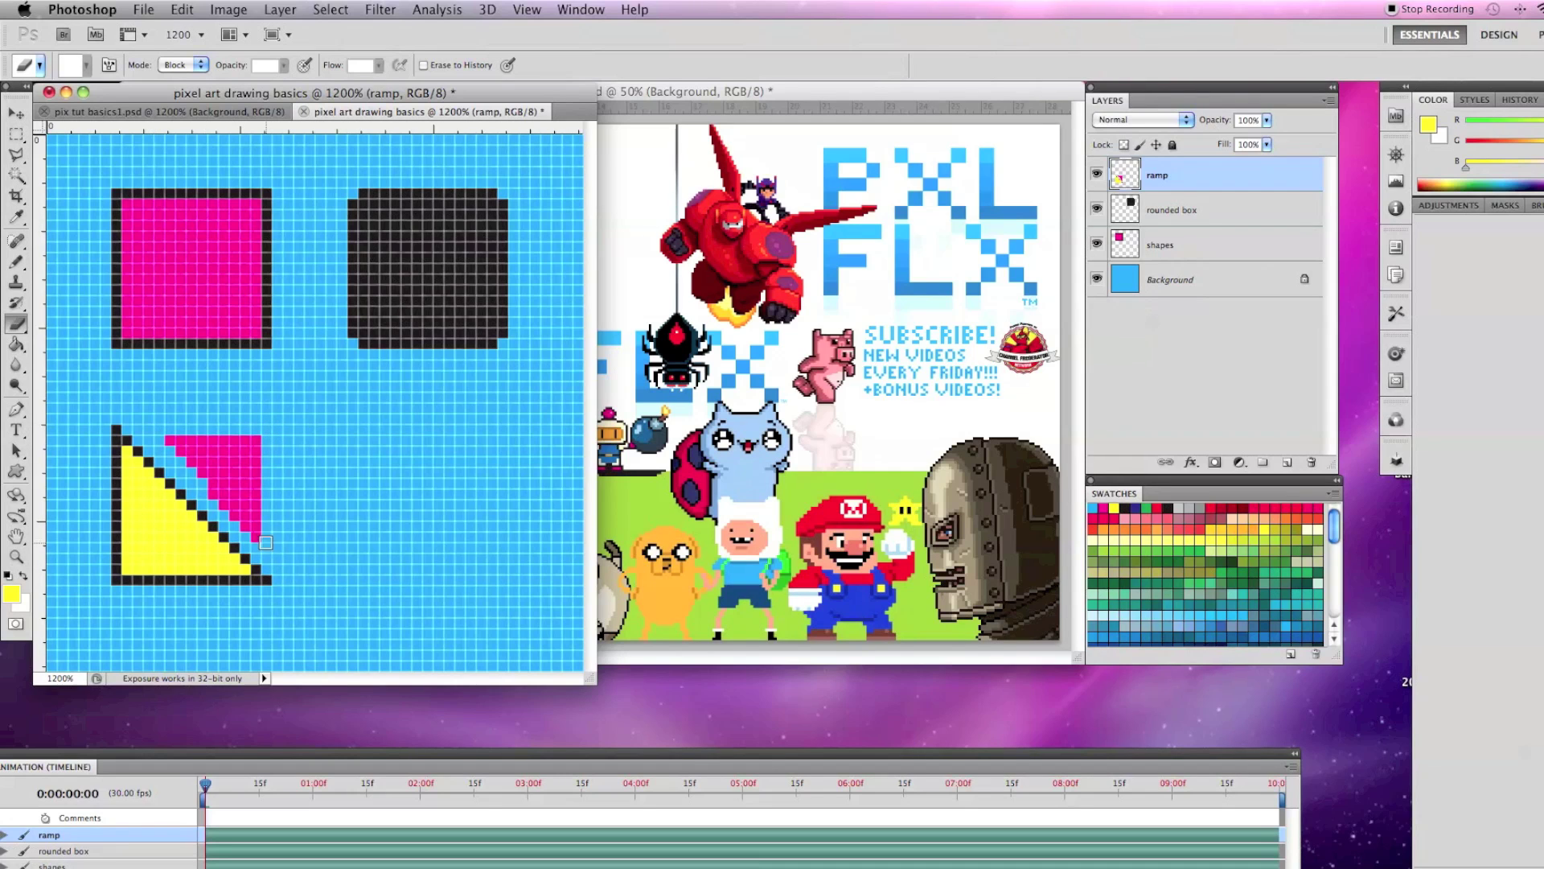
pyautogui.moveTo(265, 540)
pyautogui.mouseDown()
pyautogui.moveTo(165, 432)
pyautogui.moveTo(254, 449)
pyautogui.moveTo(252, 517)
pyautogui.moveTo(203, 453)
pyautogui.moveTo(253, 450)
pyautogui.moveTo(254, 479)
pyautogui.moveTo(221, 460)
pyautogui.mouseUp()
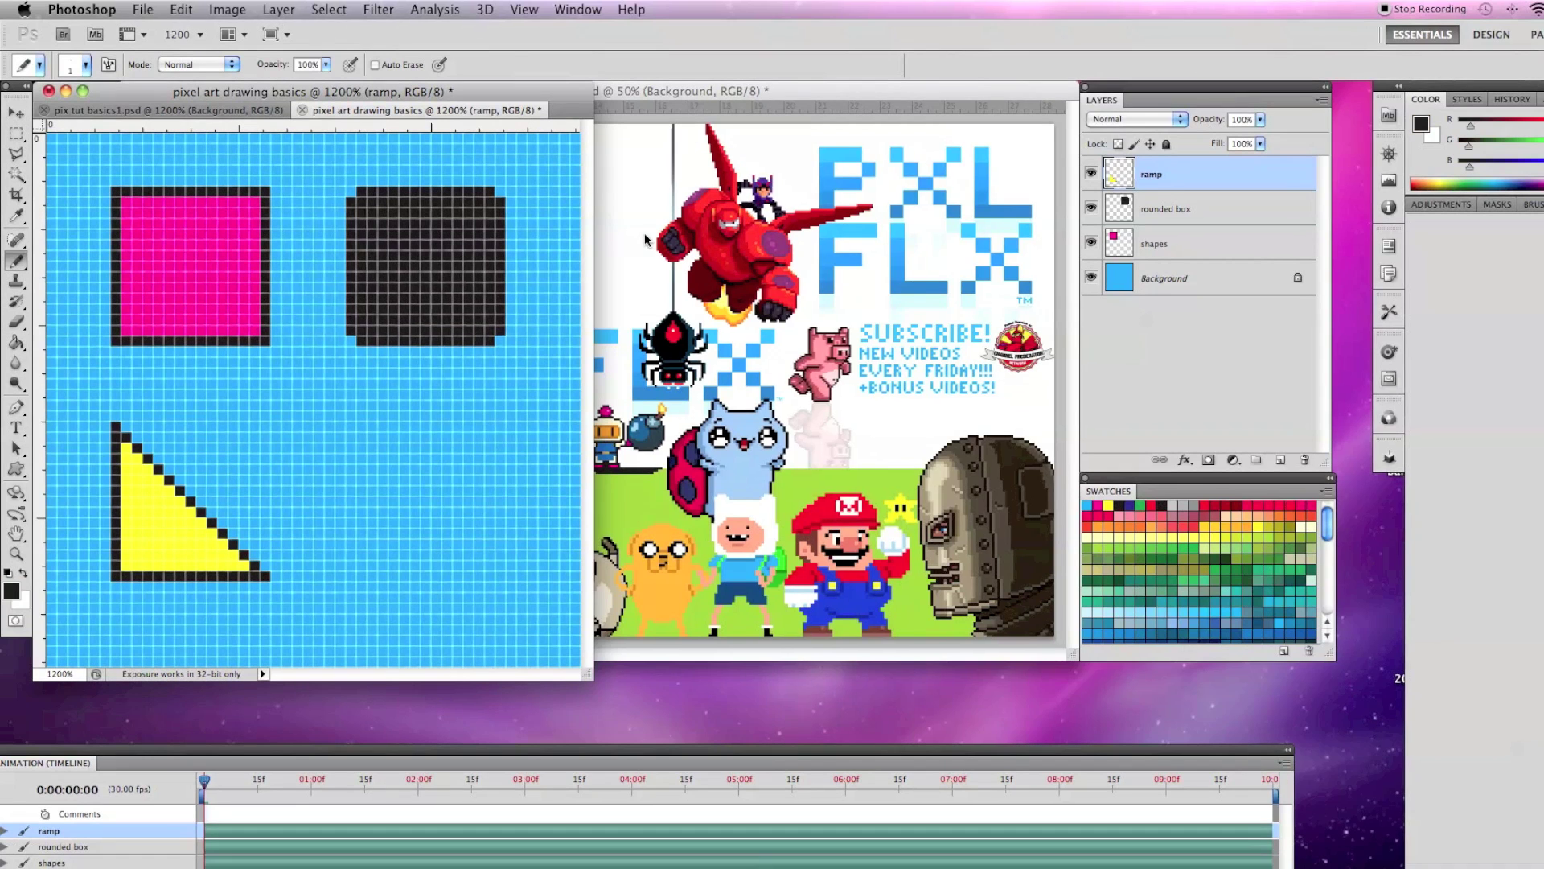
# Add a new layer named 'circle'
pyautogui.click(1321, 99)
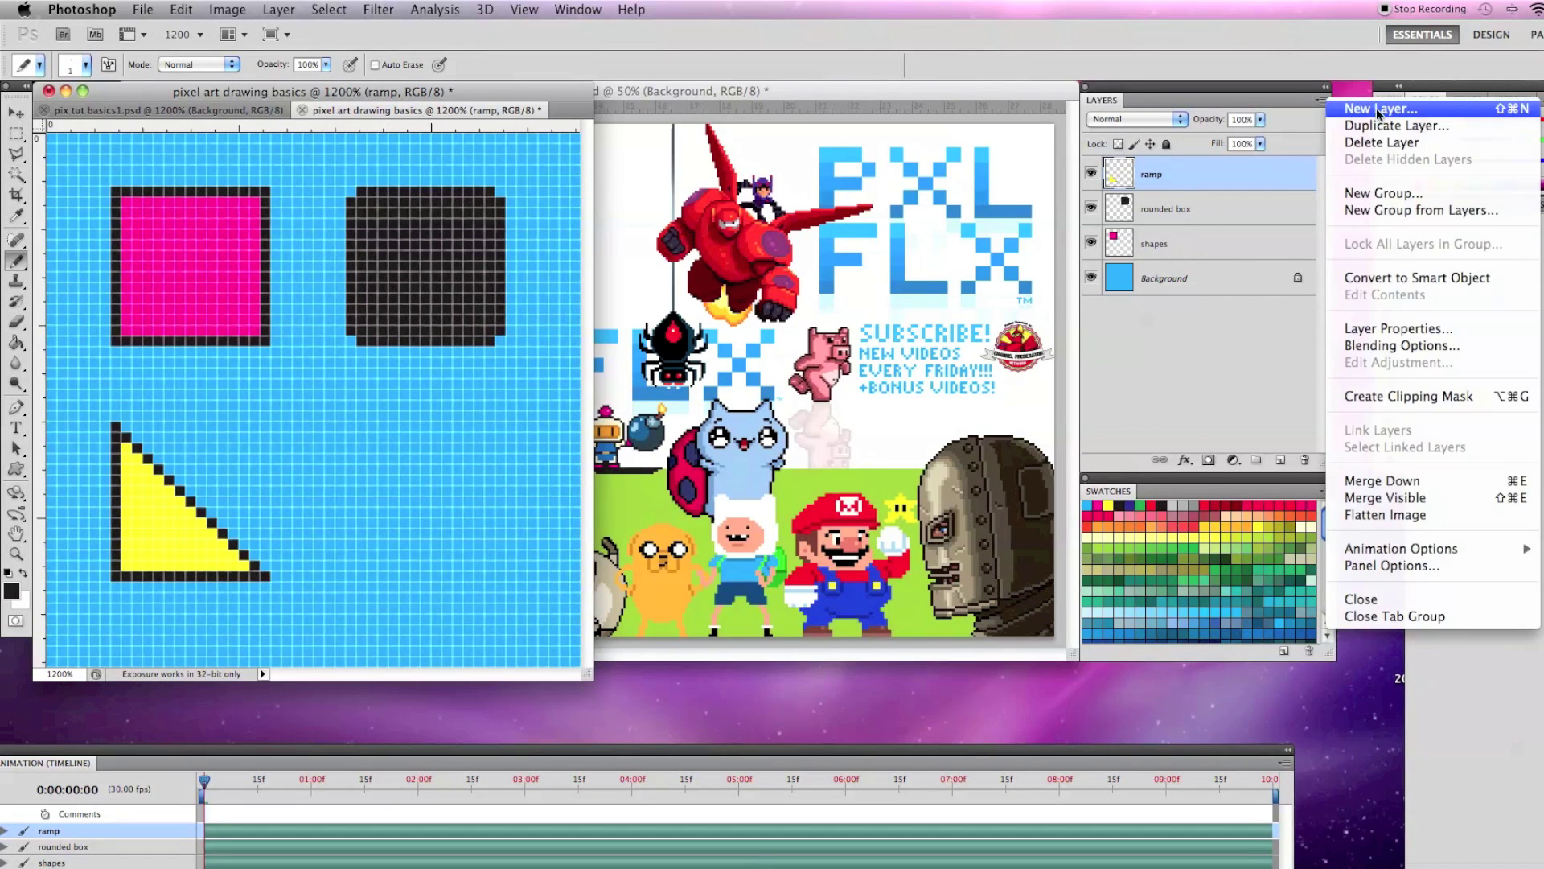
pyautogui.click(1287, 104)
pyautogui.write('circle')
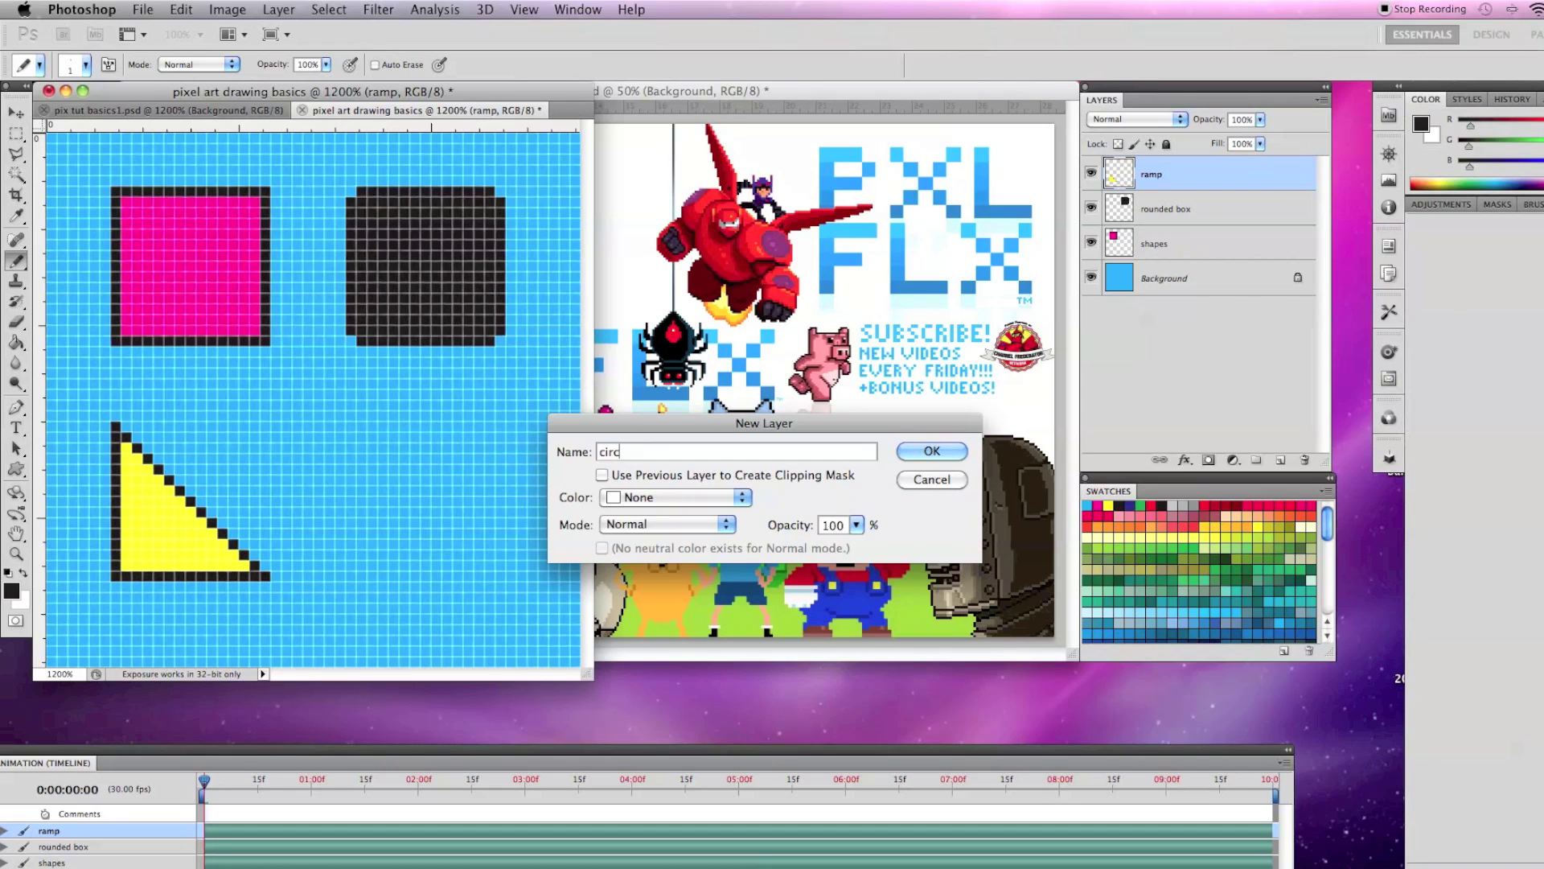
pyautogui.click(929, 452)
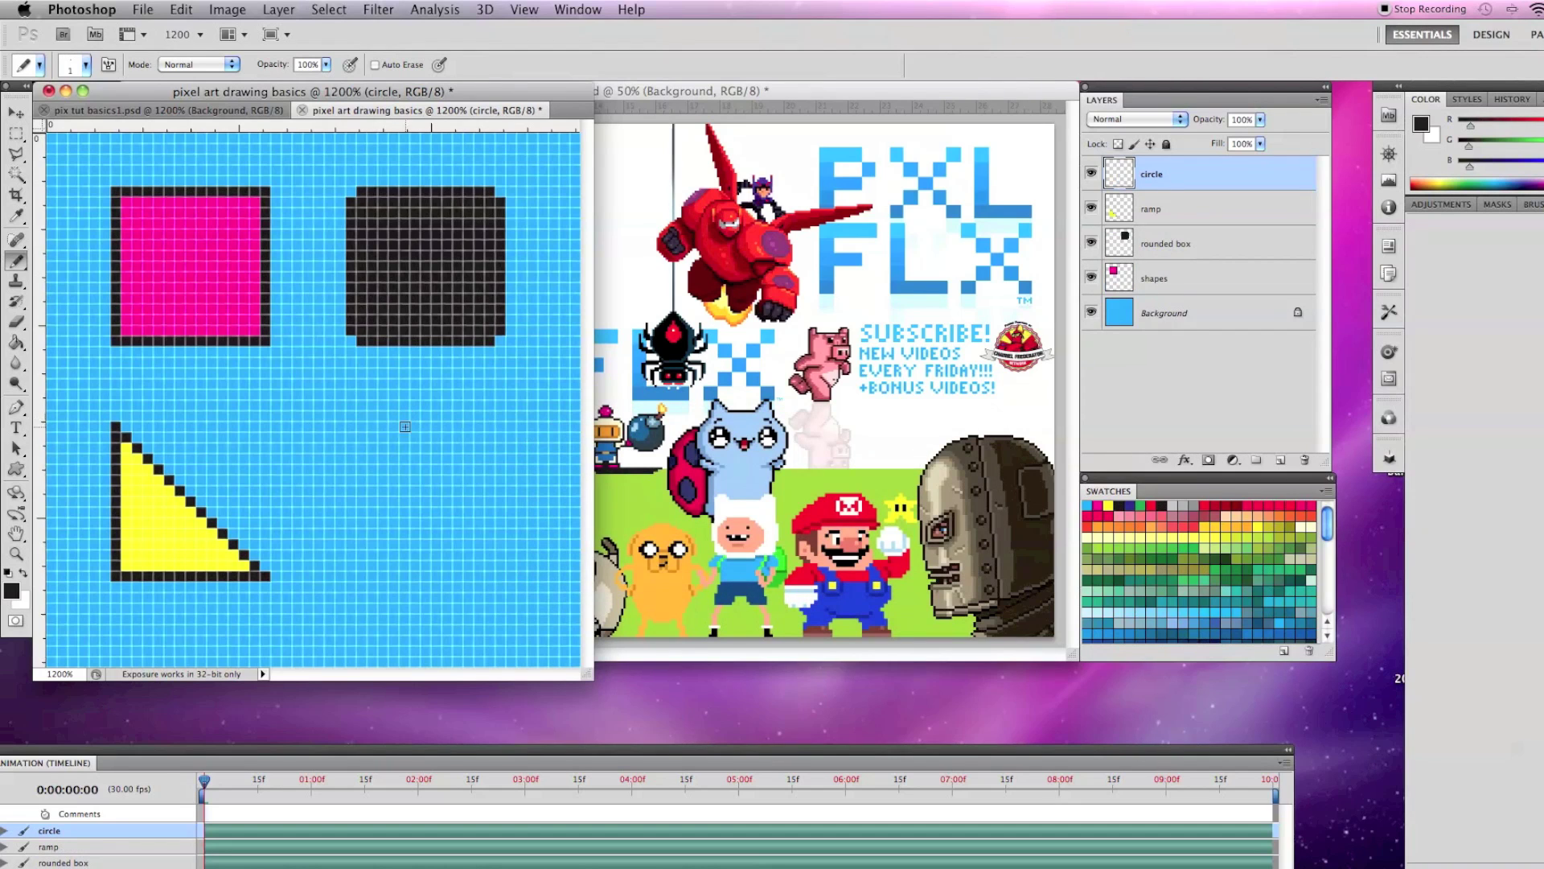
# Stamp a large black circle at the lower right with a 20 px Pencil, then select all
pyautogui.click(86, 66)
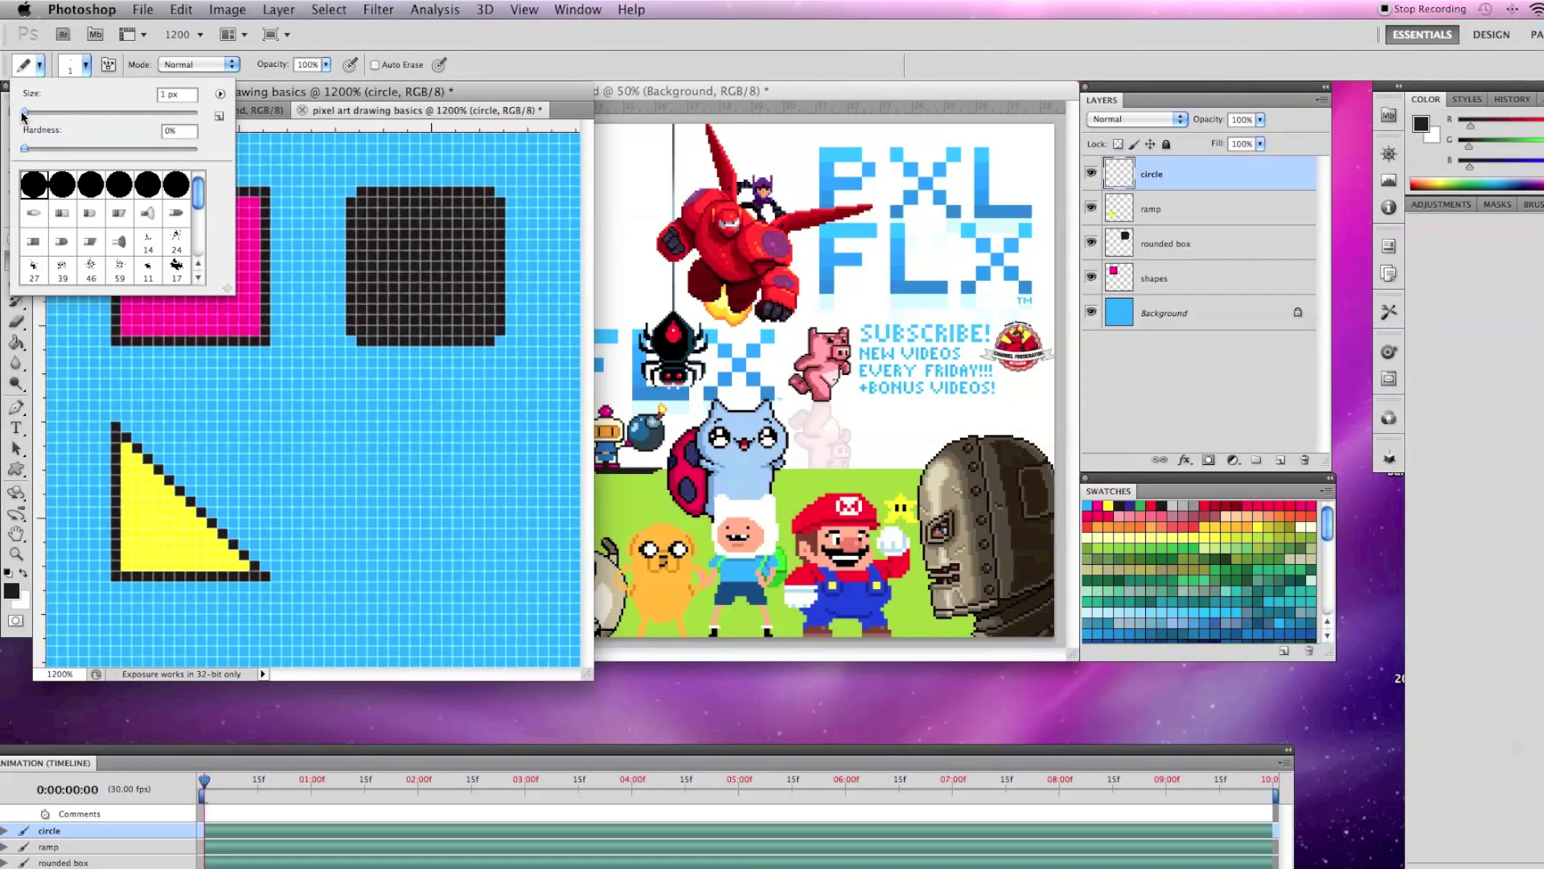
pyautogui.moveTo(24, 114); pyautogui.dragTo(45, 116)
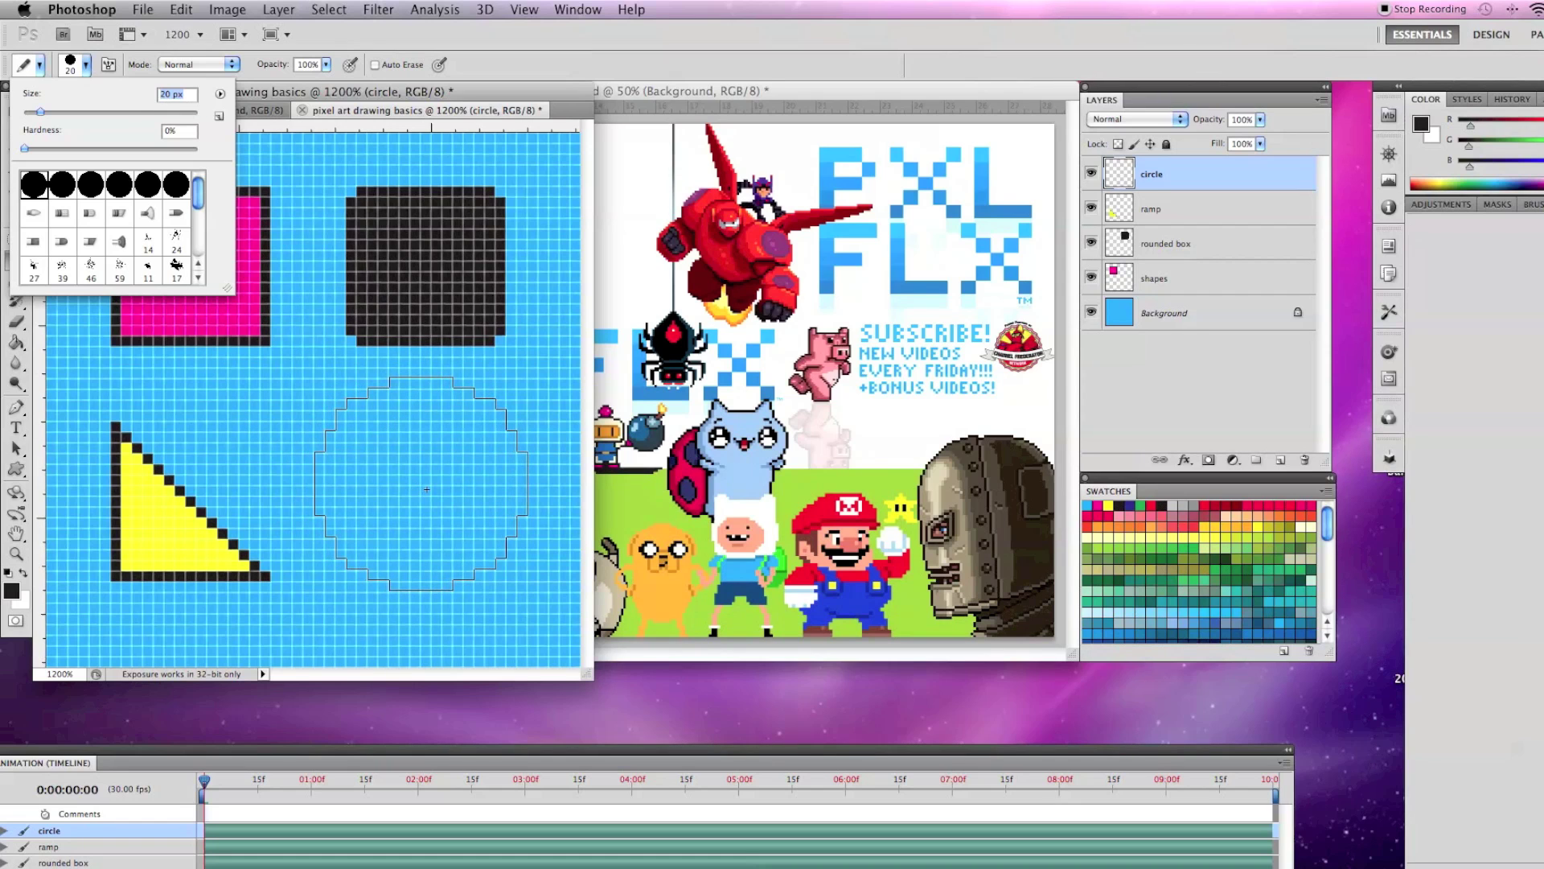
pyautogui.click(427, 489)
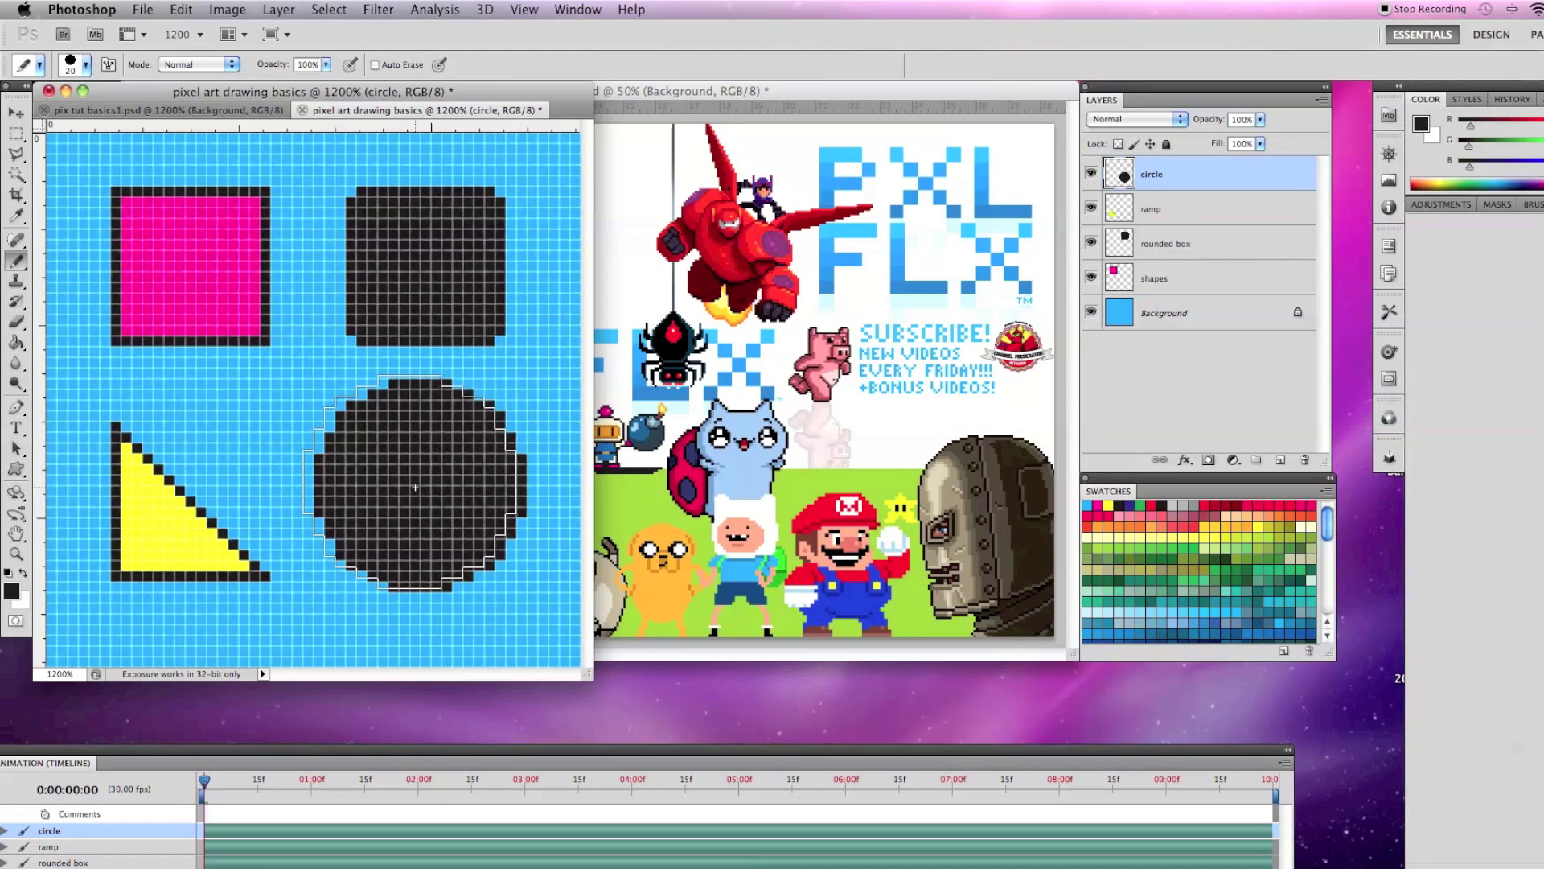
pyautogui.click(329, 10)
pyautogui.click(338, 29)
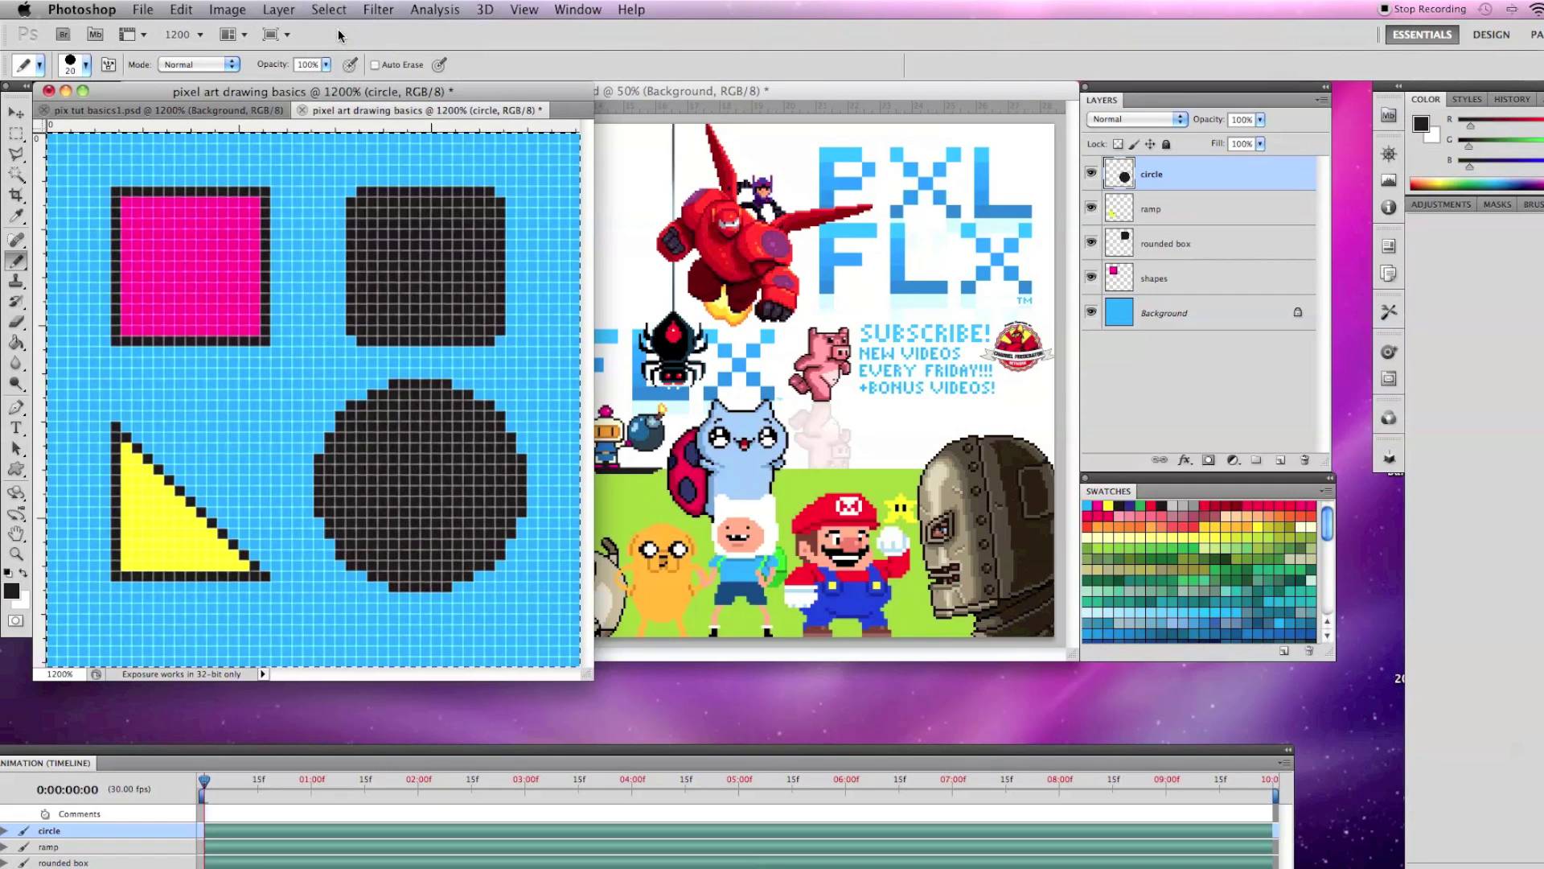
# Nudge the circle up one pixel and contract the selection by 1 pixel
pyautogui.click(17, 120)
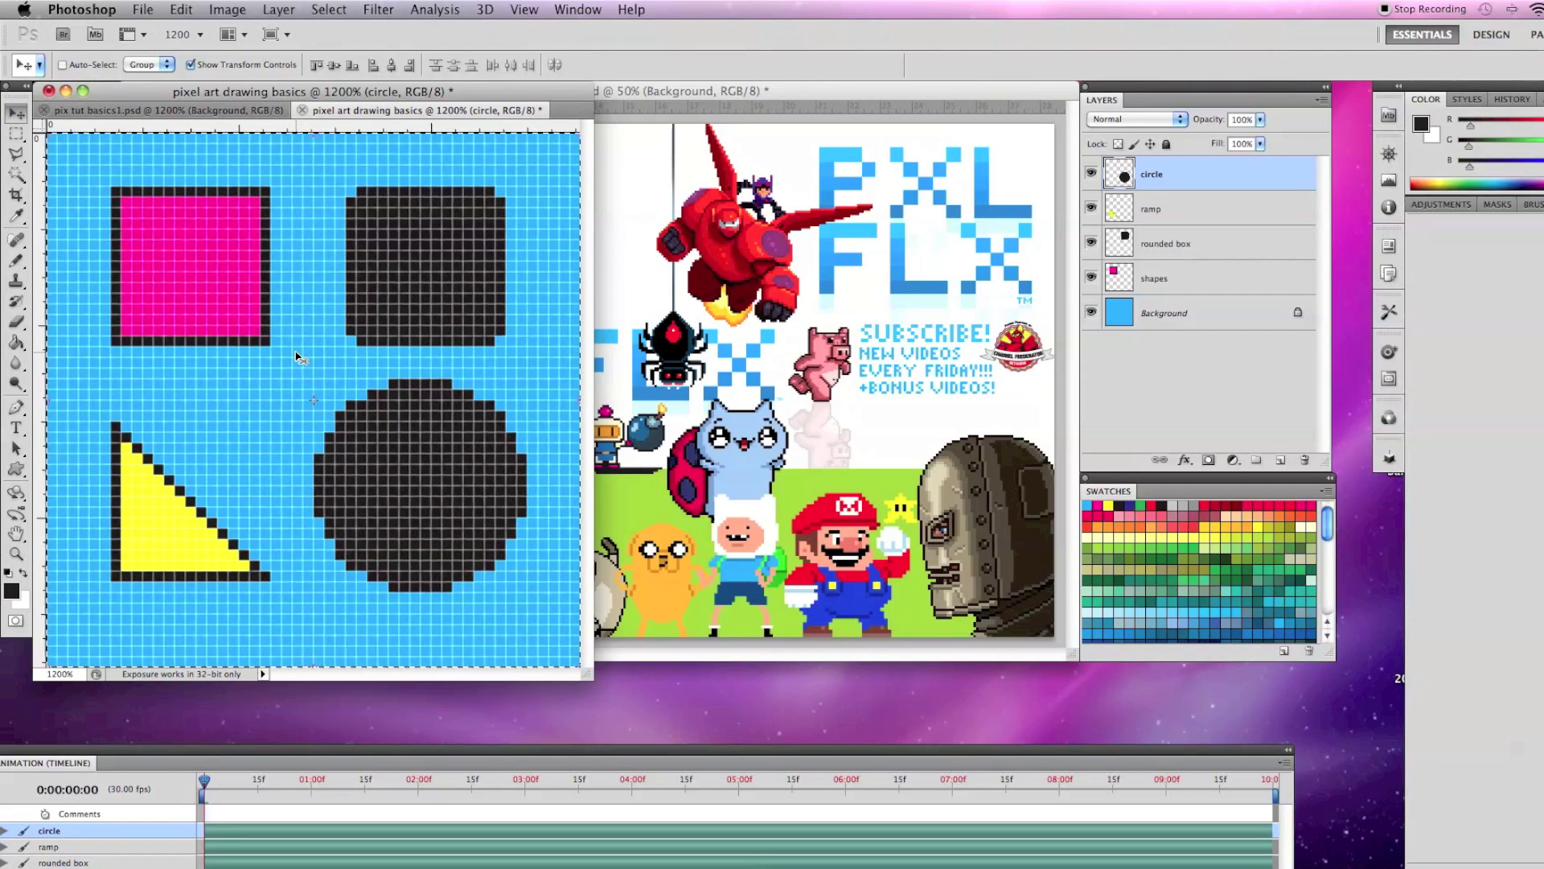
pyautogui.press('Up')
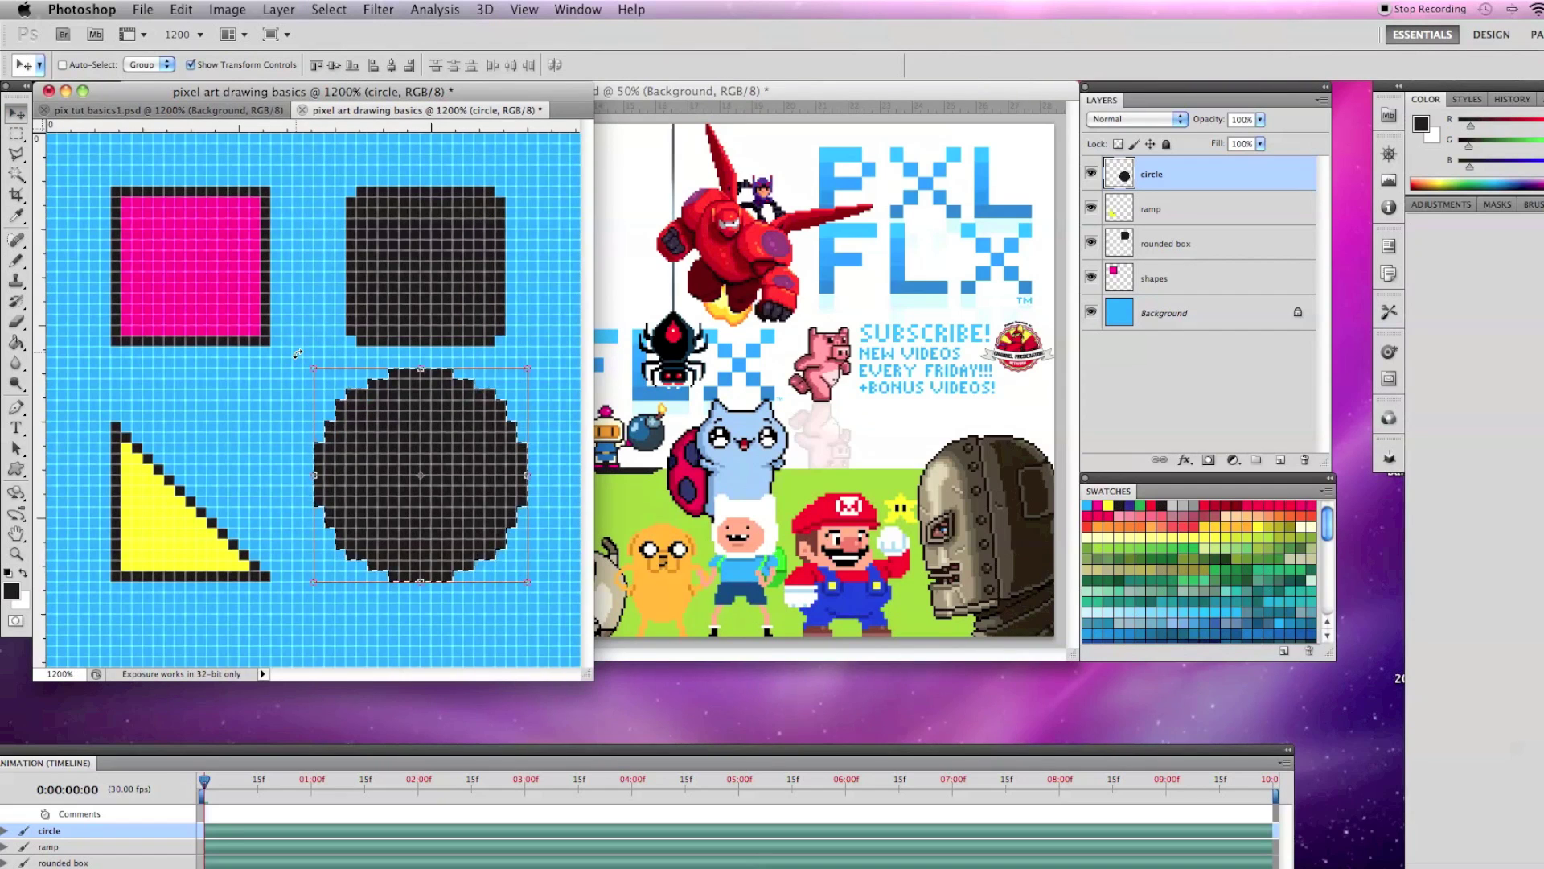
pyautogui.click(345, 10)
pyautogui.moveTo(372, 235)
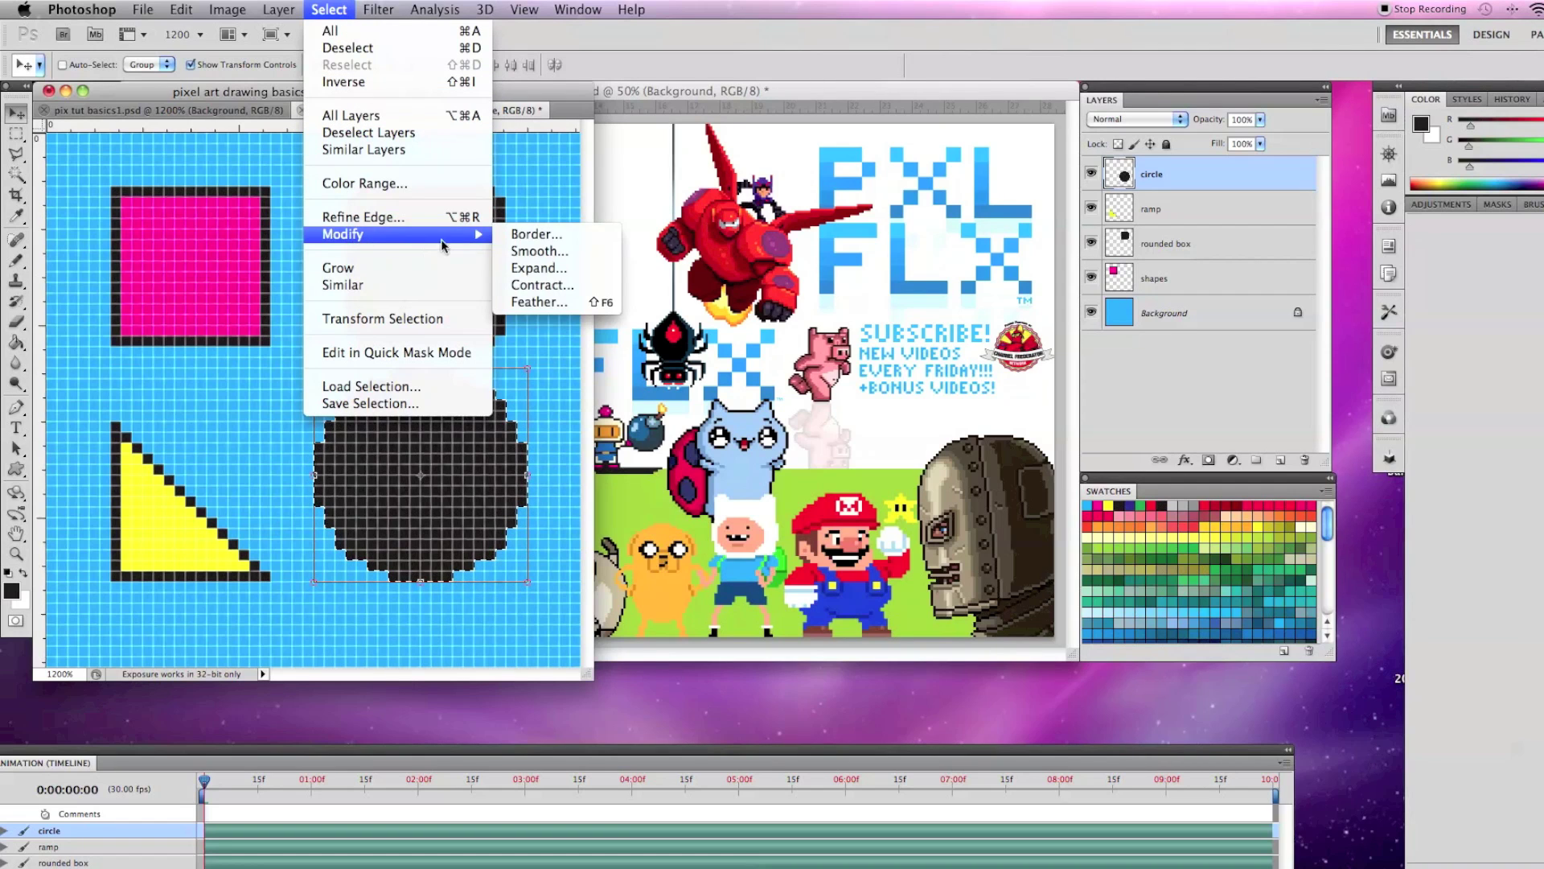
pyautogui.click(536, 289)
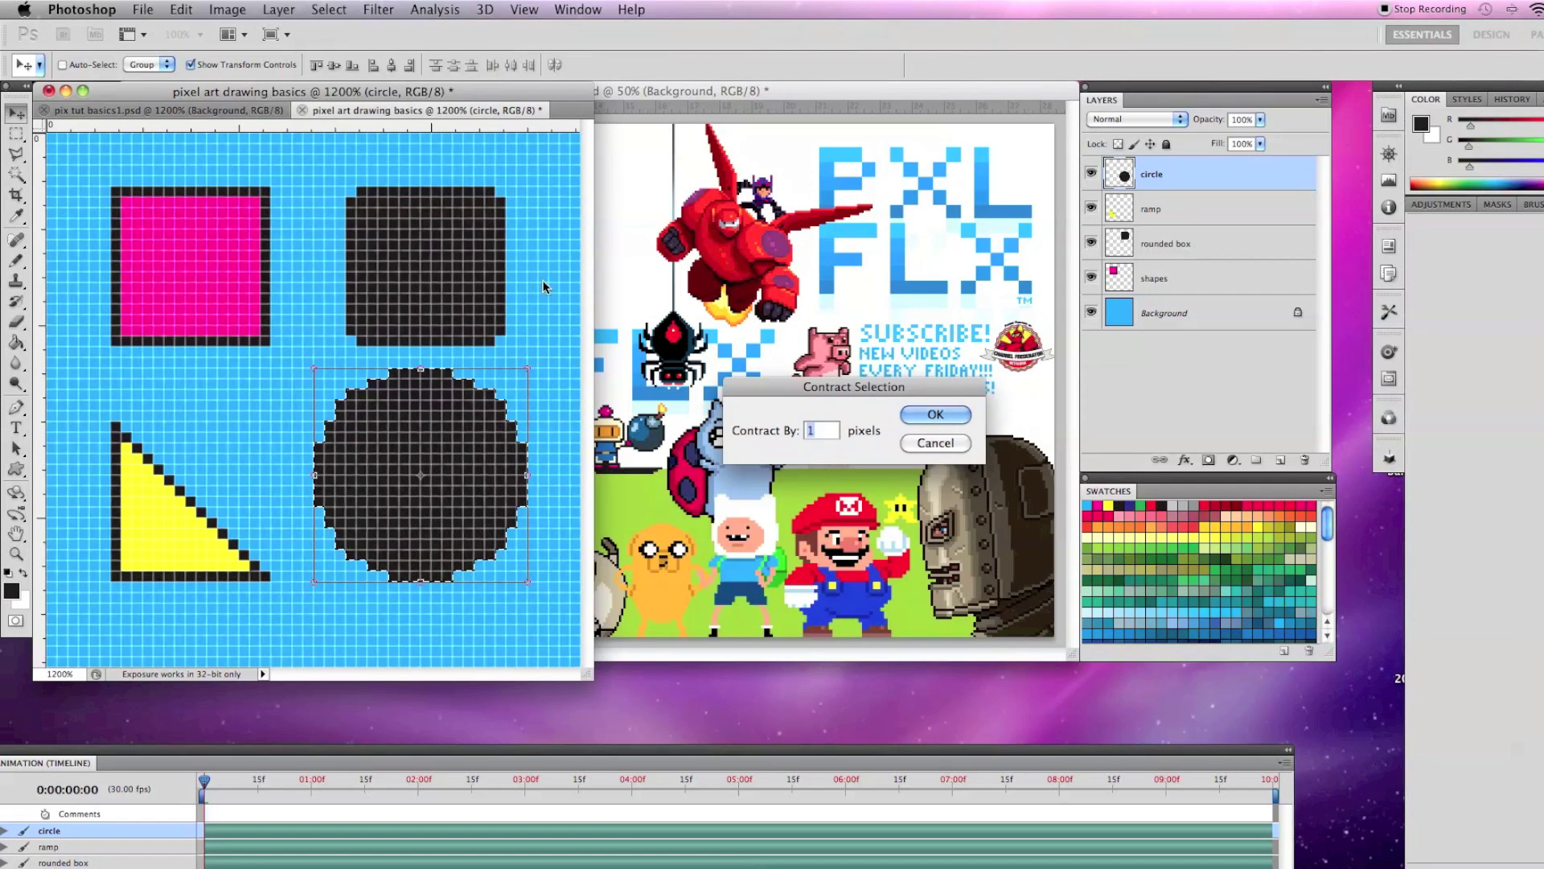
pyautogui.click(936, 413)
# Fill the circle's interior with green, then select the Background layer
pyautogui.click(1142, 506)
pyautogui.click(16, 342)
pyautogui.click(403, 431)
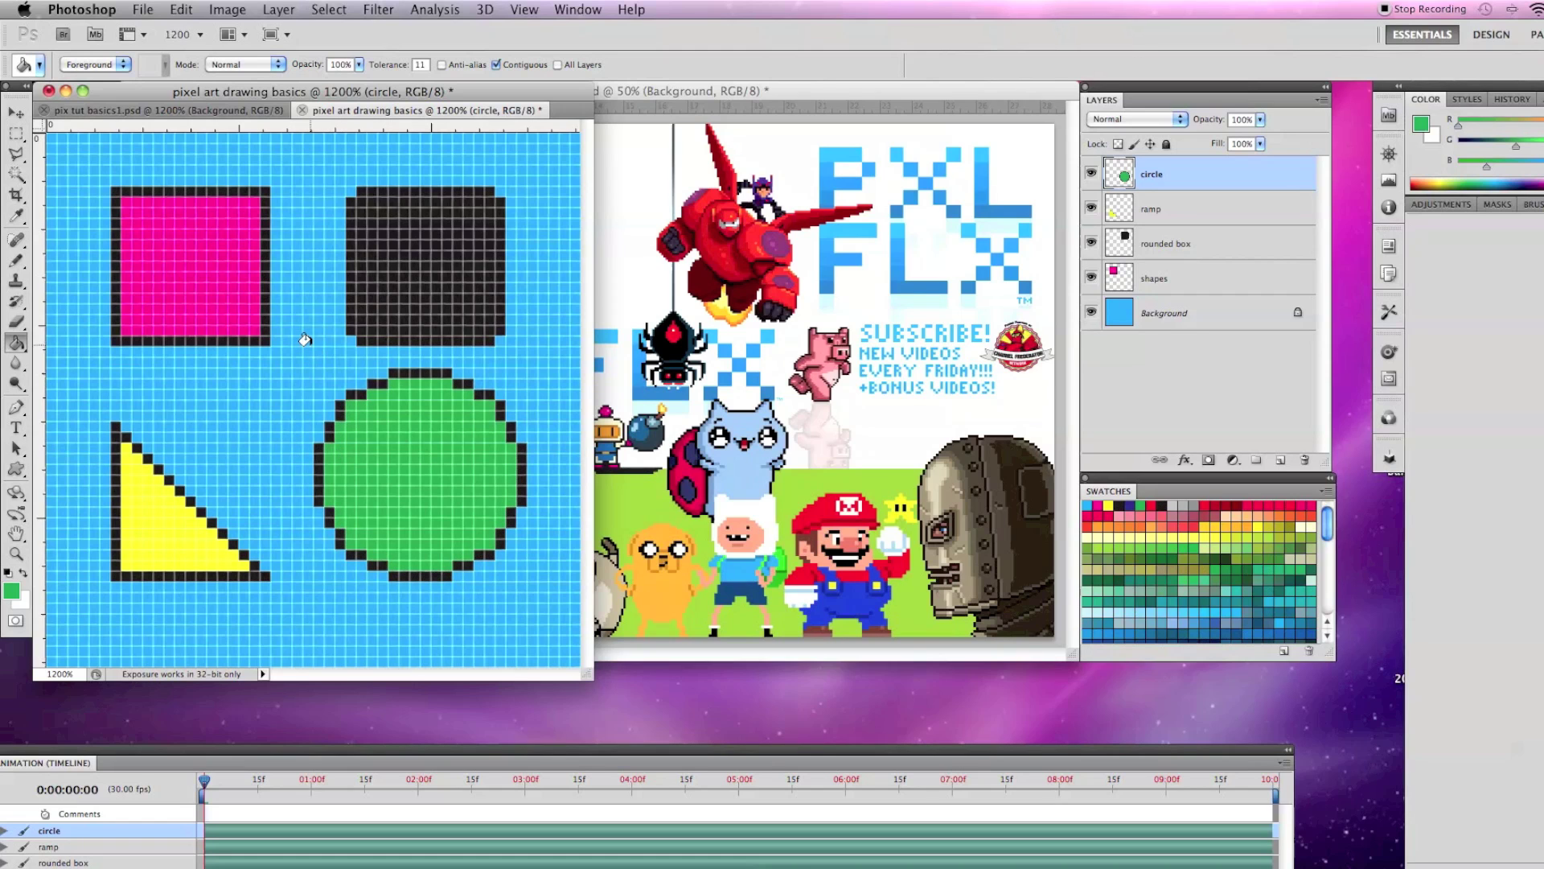
pyautogui.press('v')
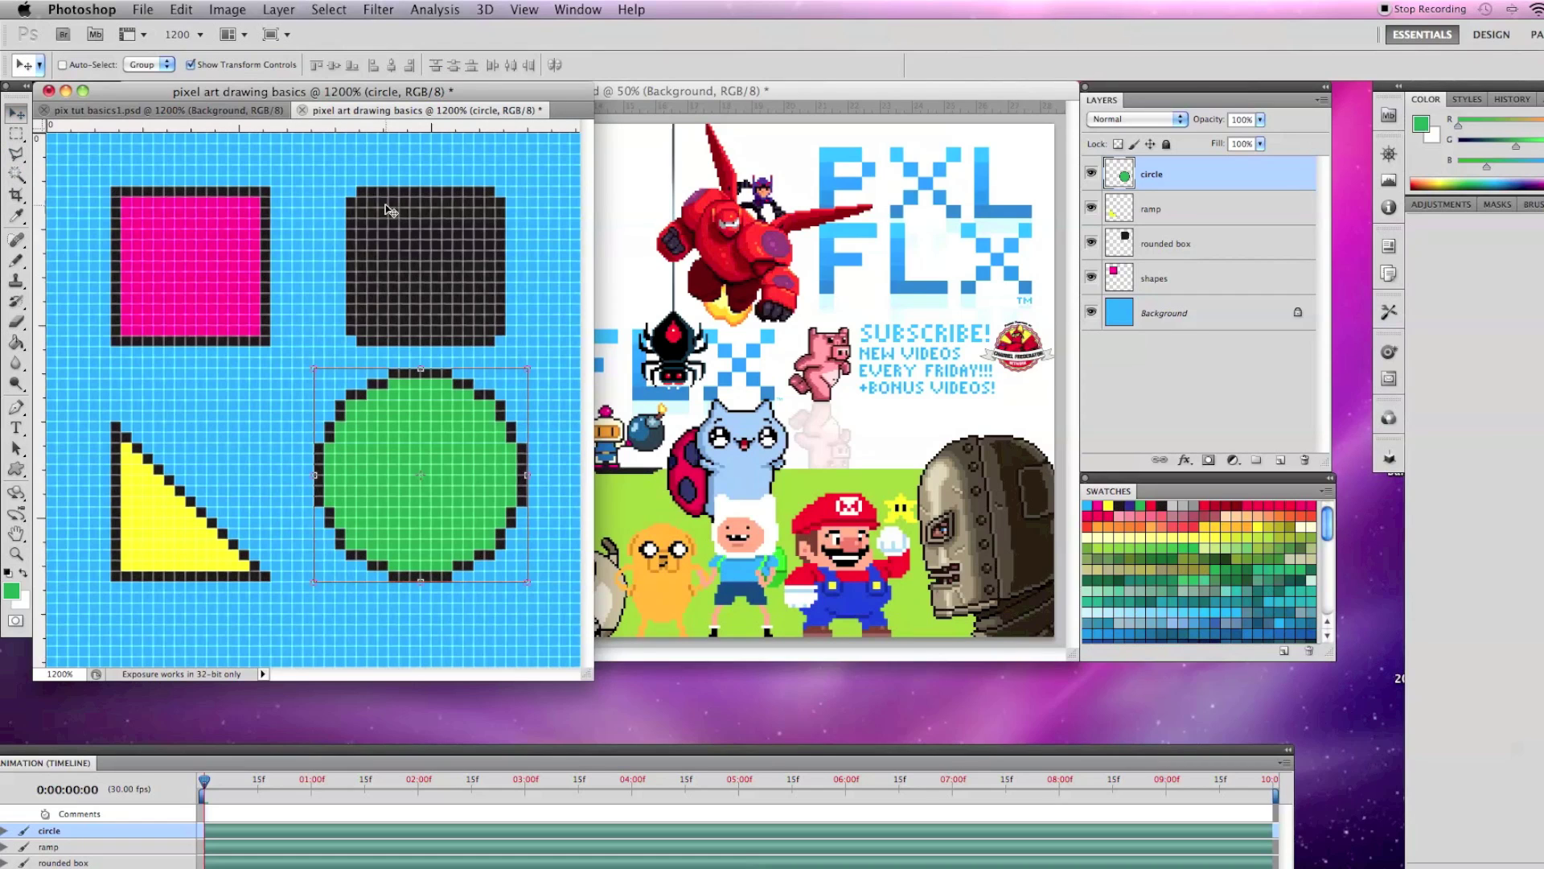
pyautogui.click(1151, 320)
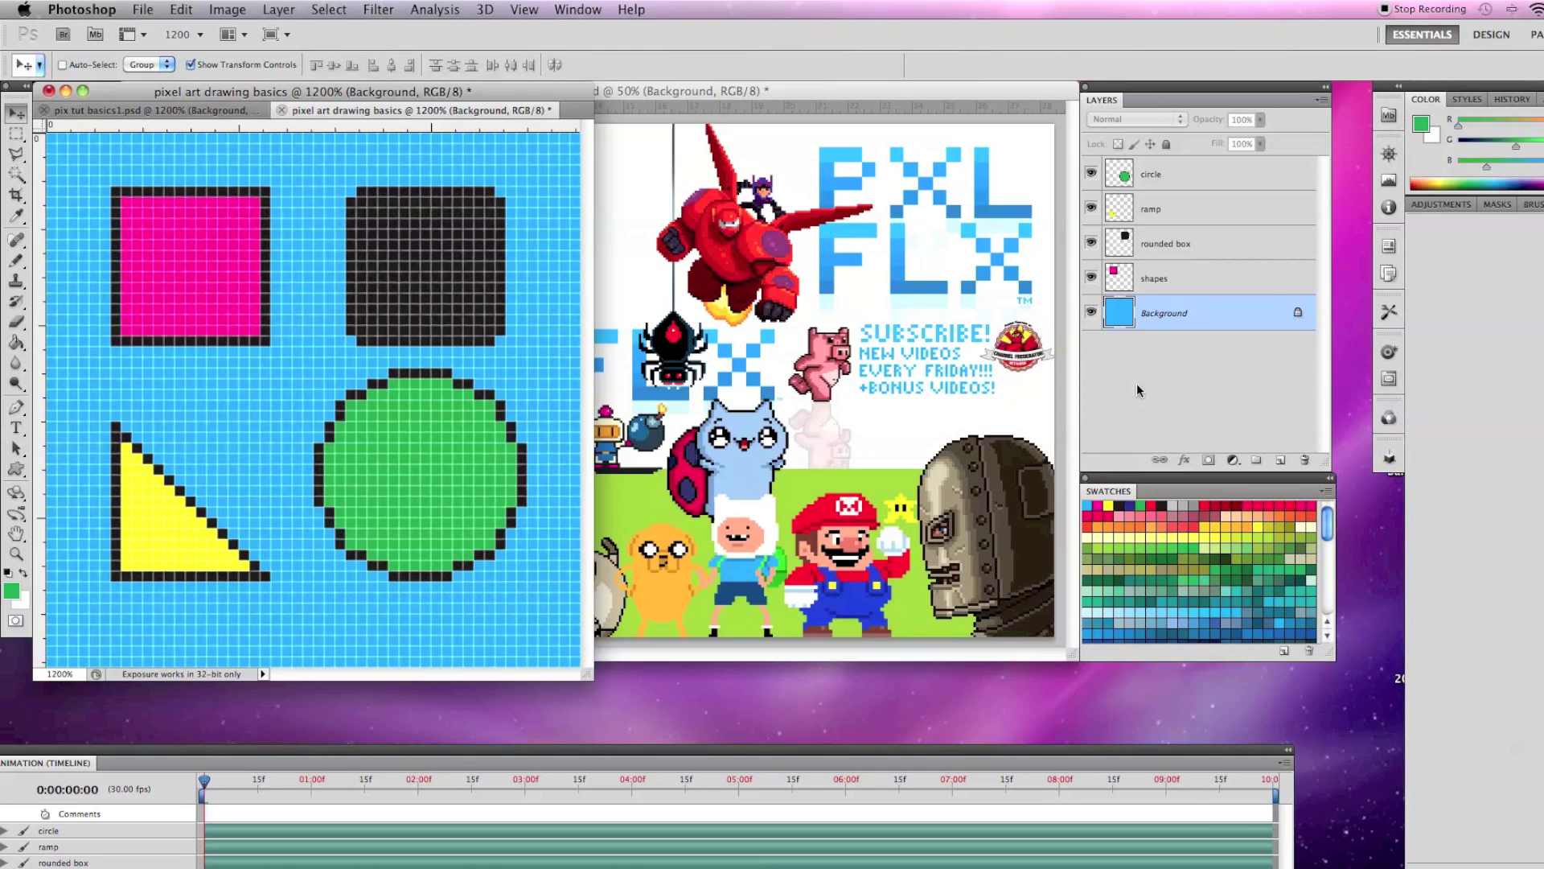